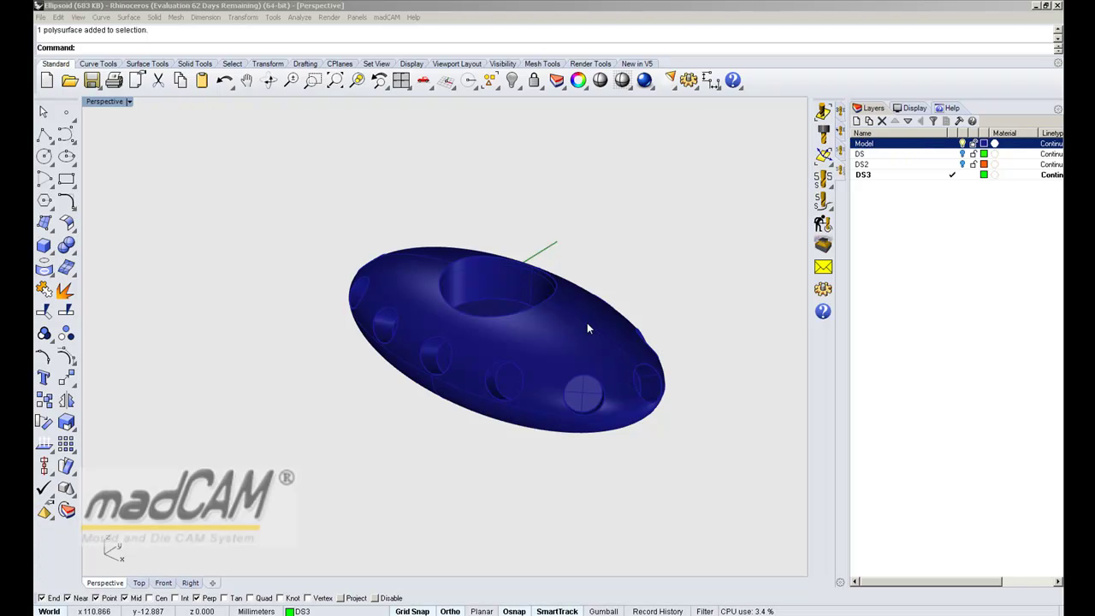
Examine the ellipsoid model's large top pocket and circular side holes from several angles.
scroll(572, 316, "up", 3)
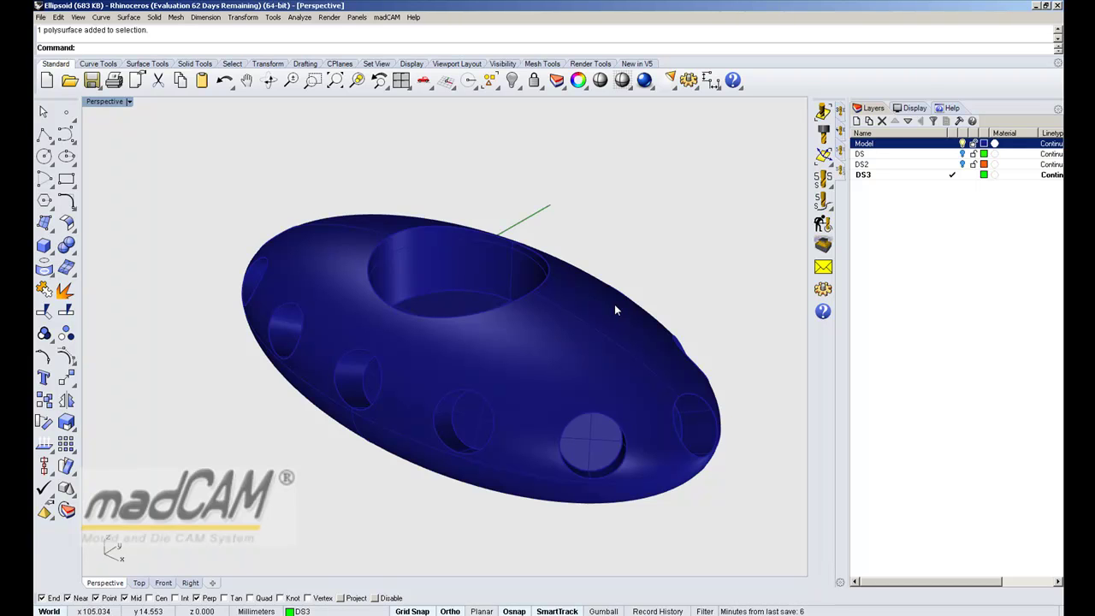
mouse_move(614, 304)
right_mouse_down()
mouse_move(623, 310)
mouse_move(621, 298)
right_mouse_up()
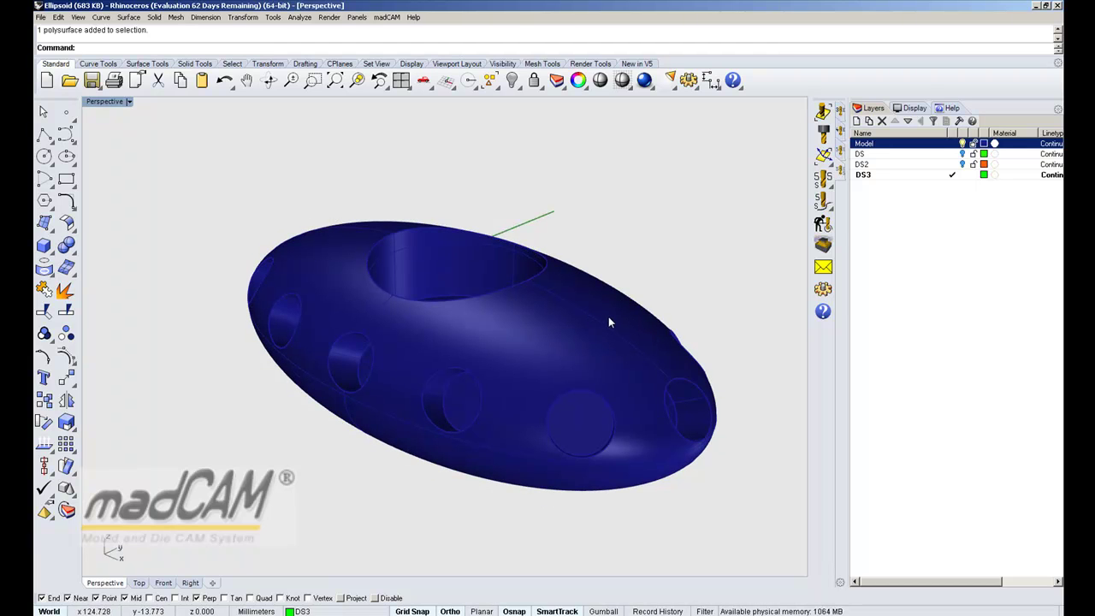
right_click_drag(637, 325, 600, 329)
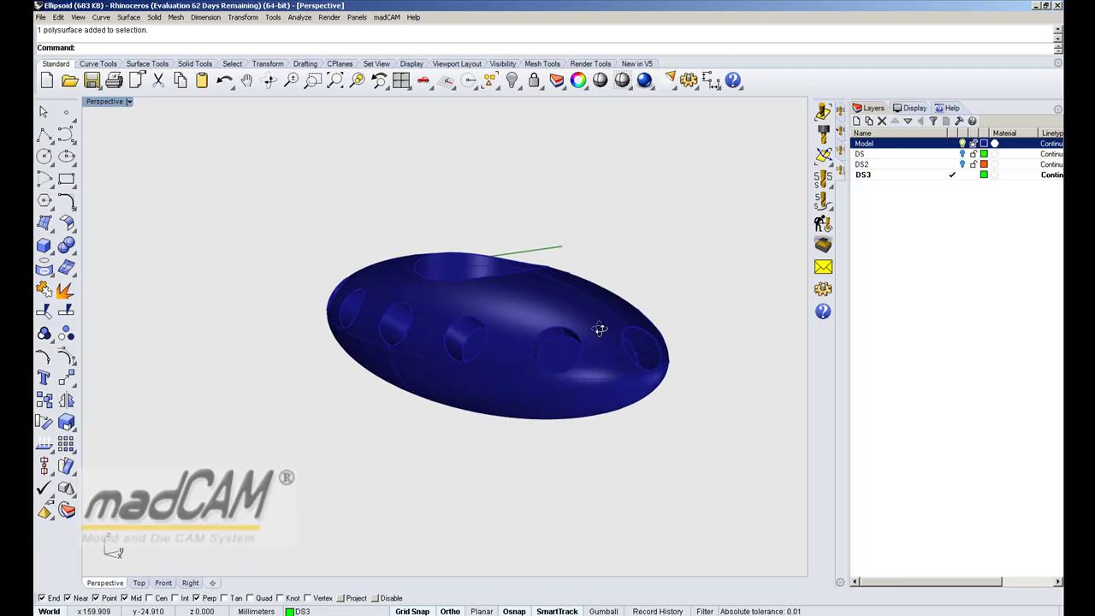
right_click_drag(506, 342, 525, 382)
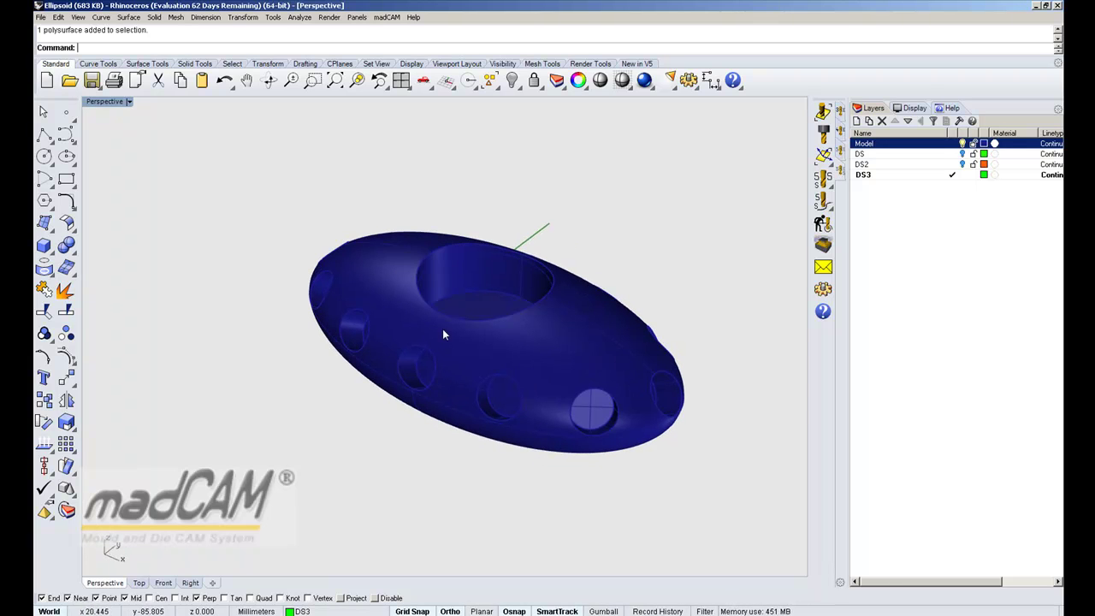
right_click_drag(547, 349, 591, 359)
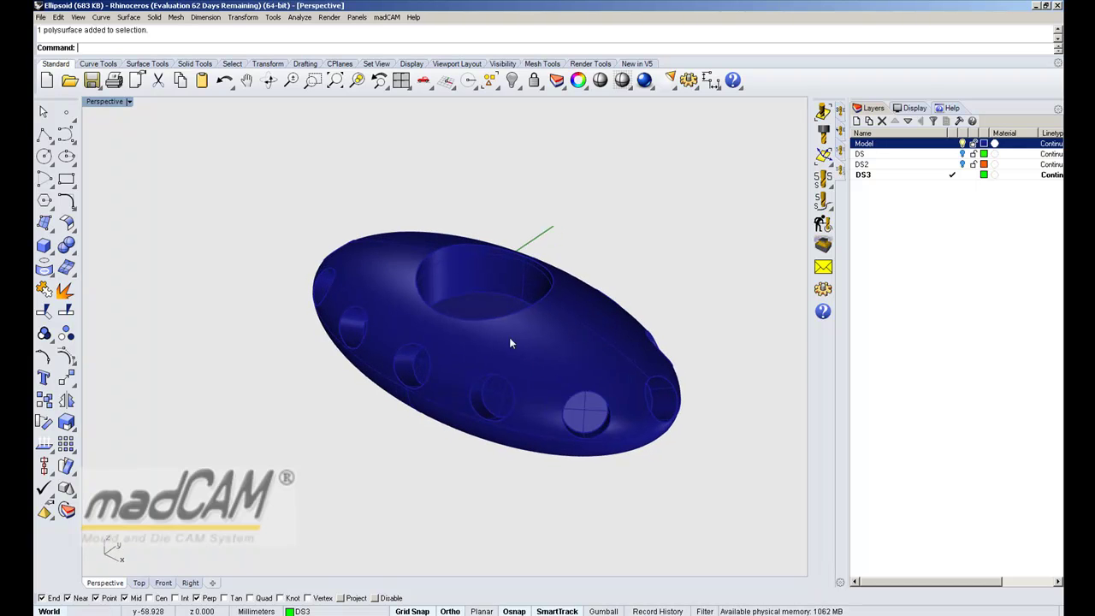
scroll(582, 338, "up", 3)
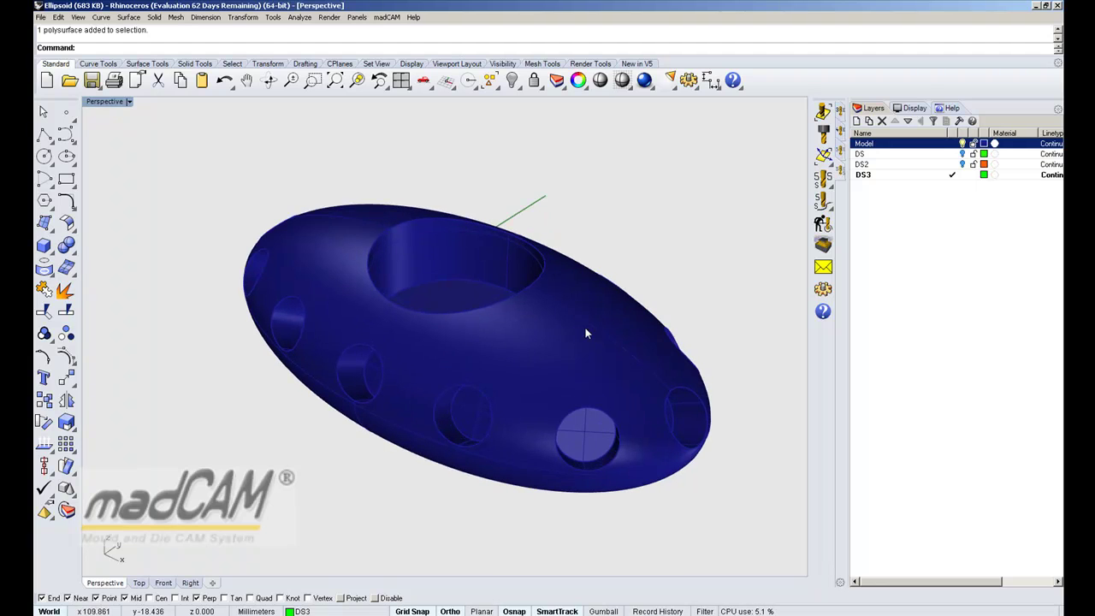
right_click_drag(597, 339, 573, 320)
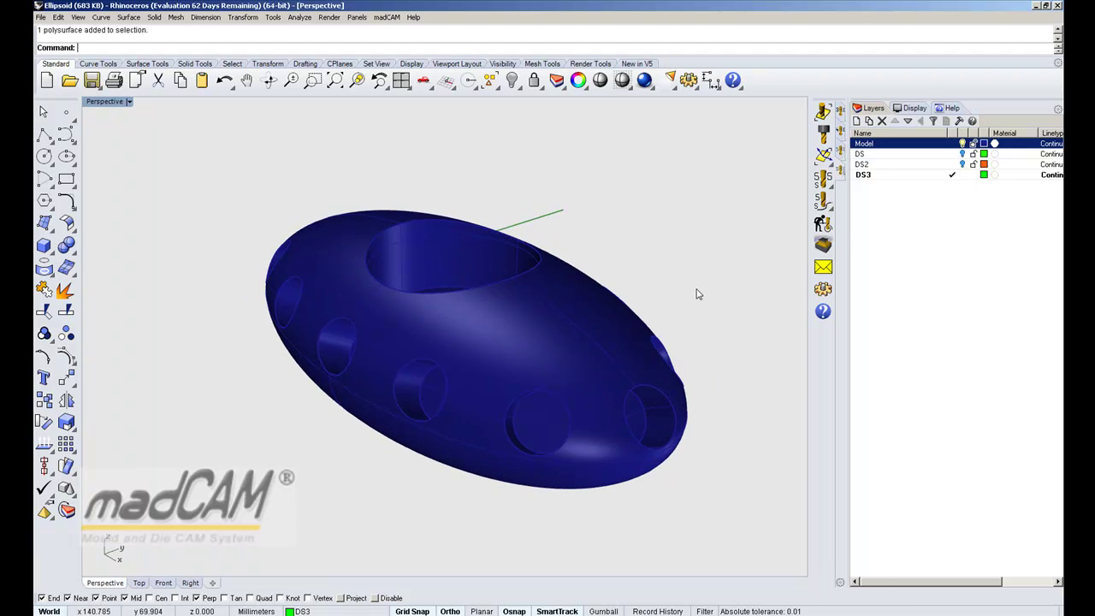
Copy the ellipsoid's outer surface in place, using the same point as start and target.
left_click(578, 328)
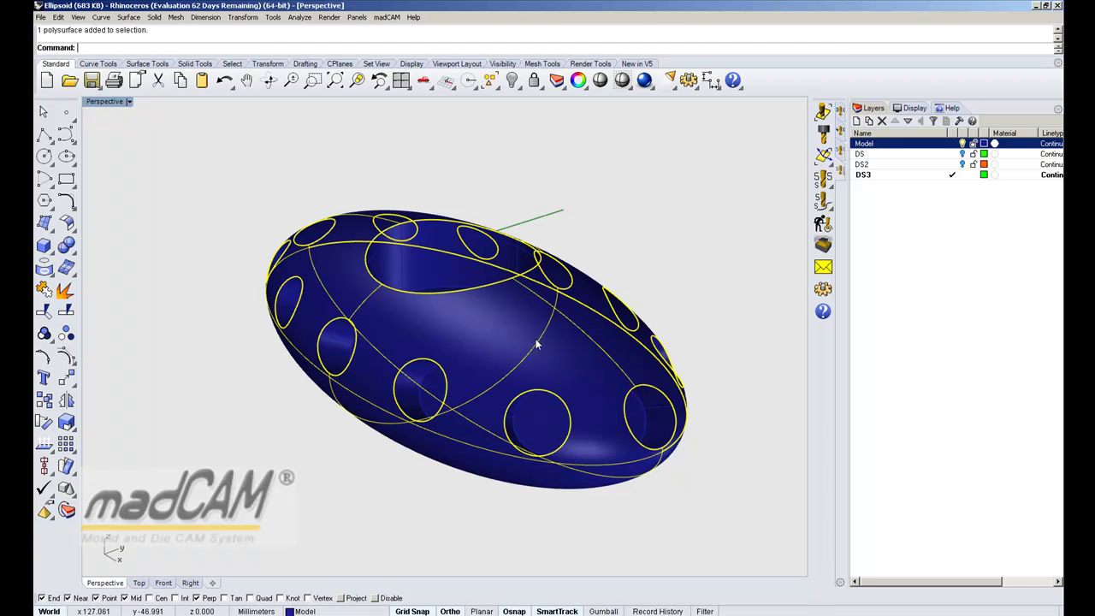
left_click(45, 399)
left_click(191, 438)
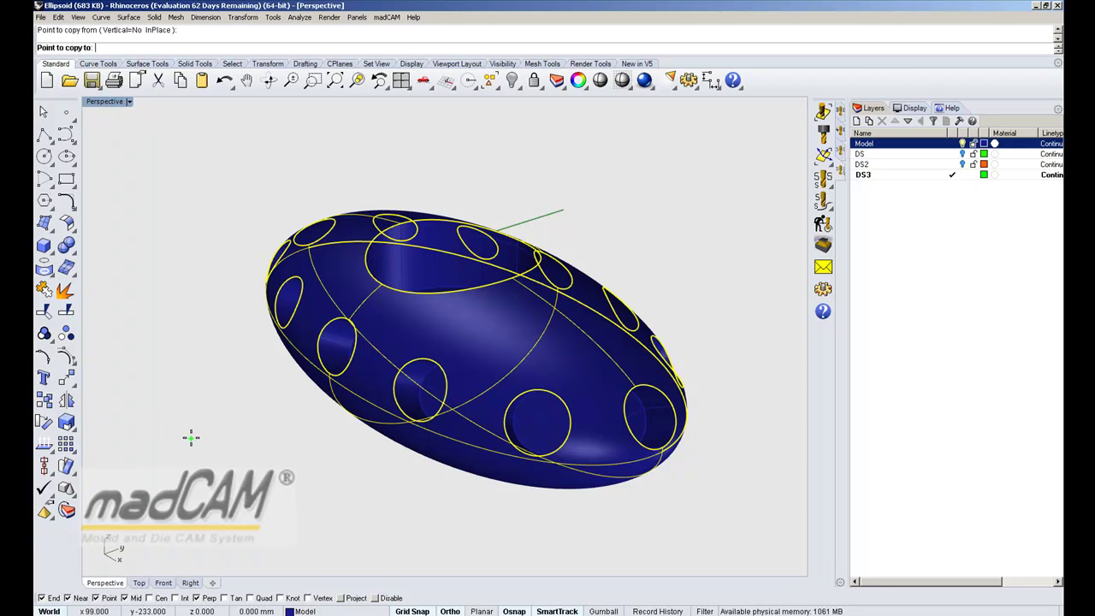
left_click(191, 439)
key("Return")
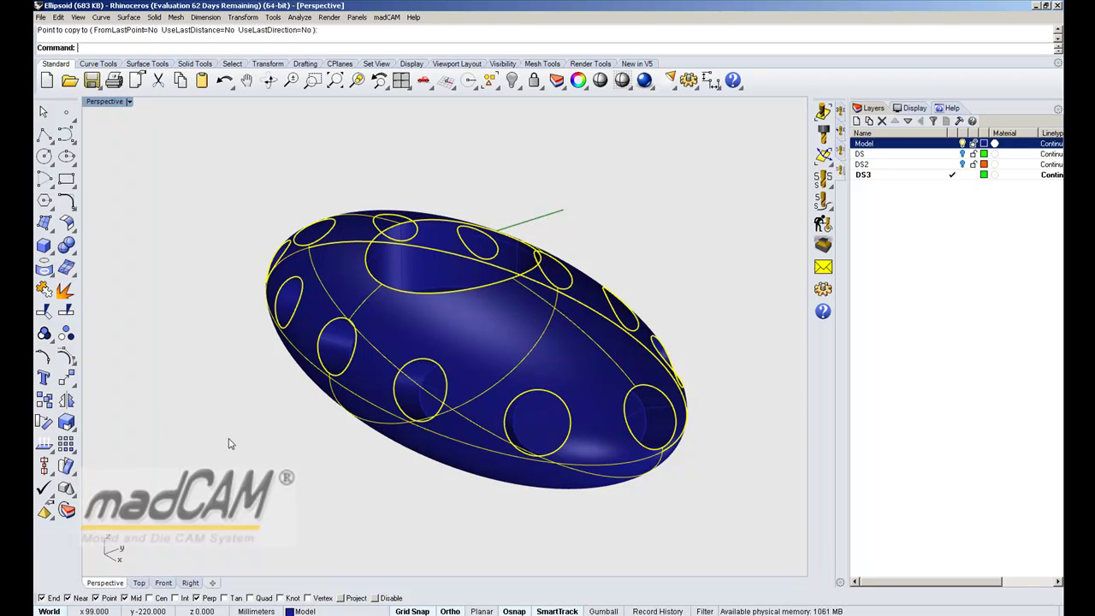
Change one of the two coincident outer surfaces to layer DS3 and hide the Model layer.
left_click(66, 511)
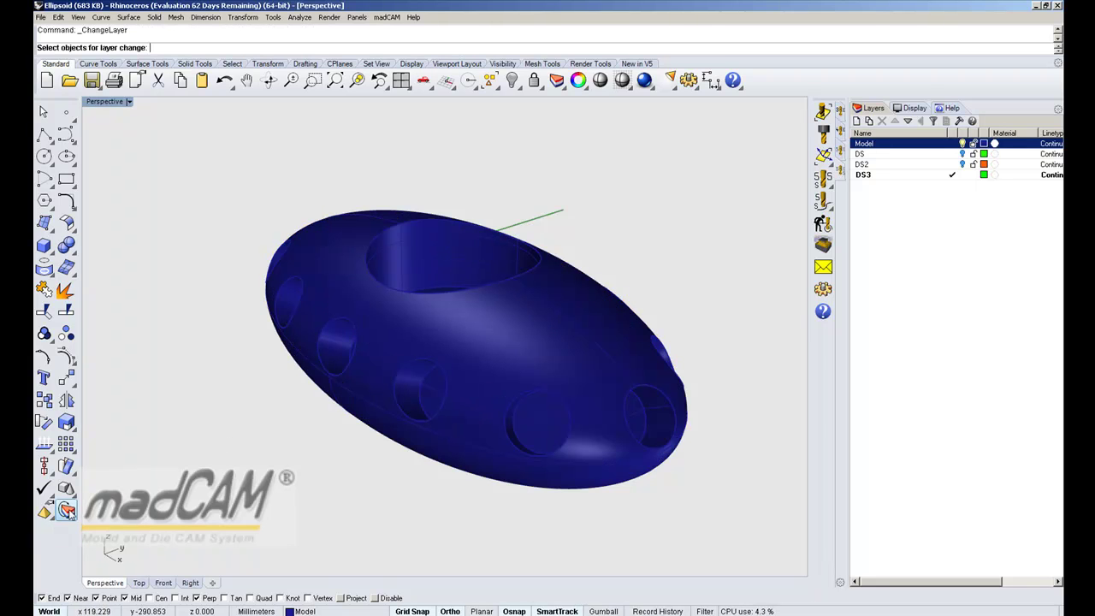
left_click(362, 310)
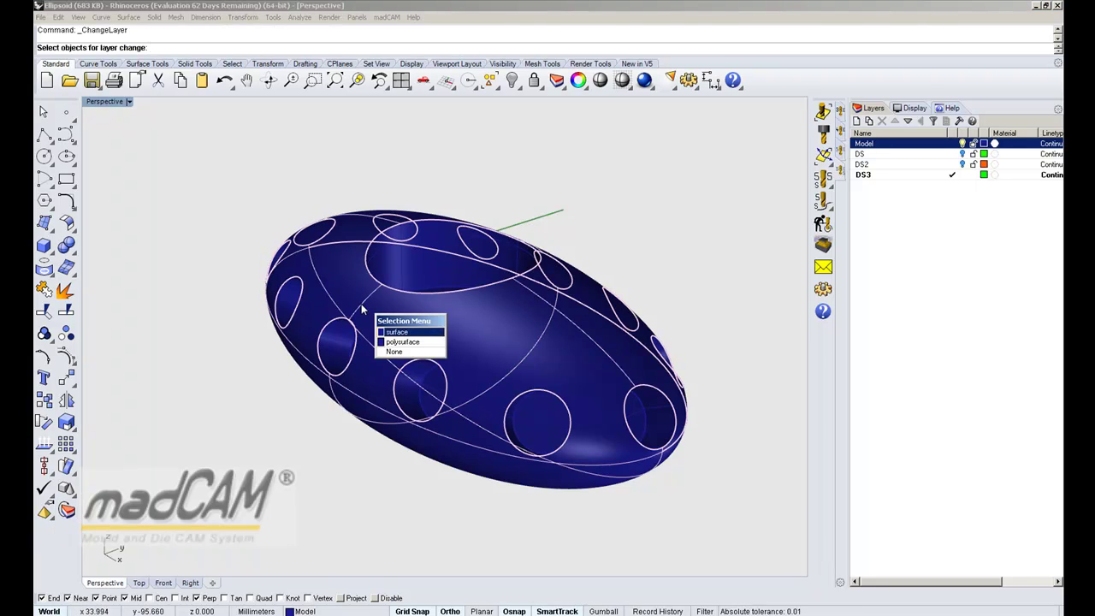
left_click(396, 332)
key("Return")
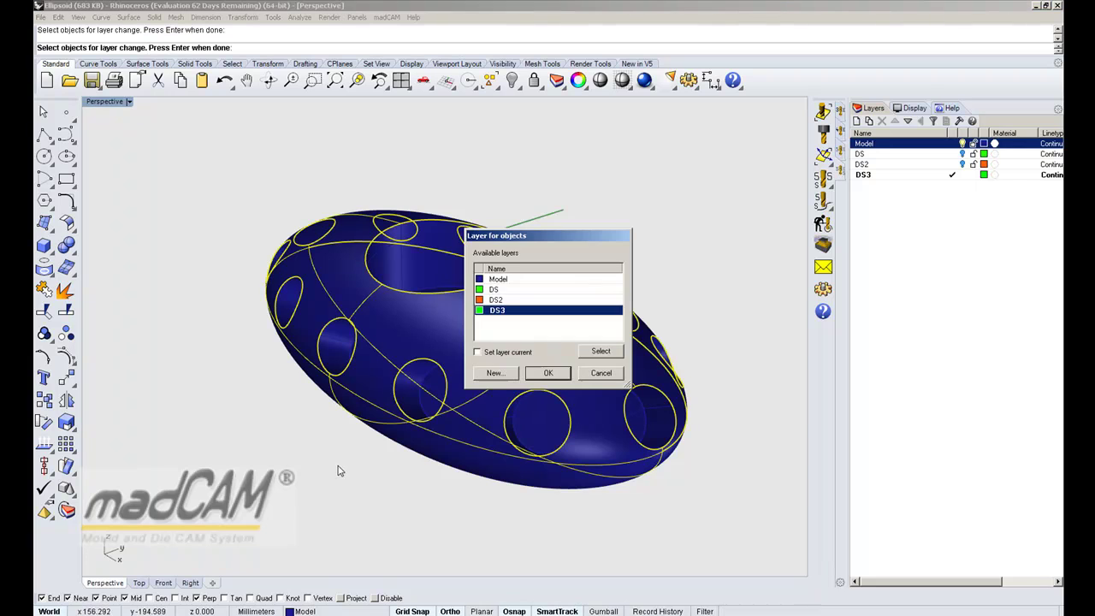
left_click(555, 373)
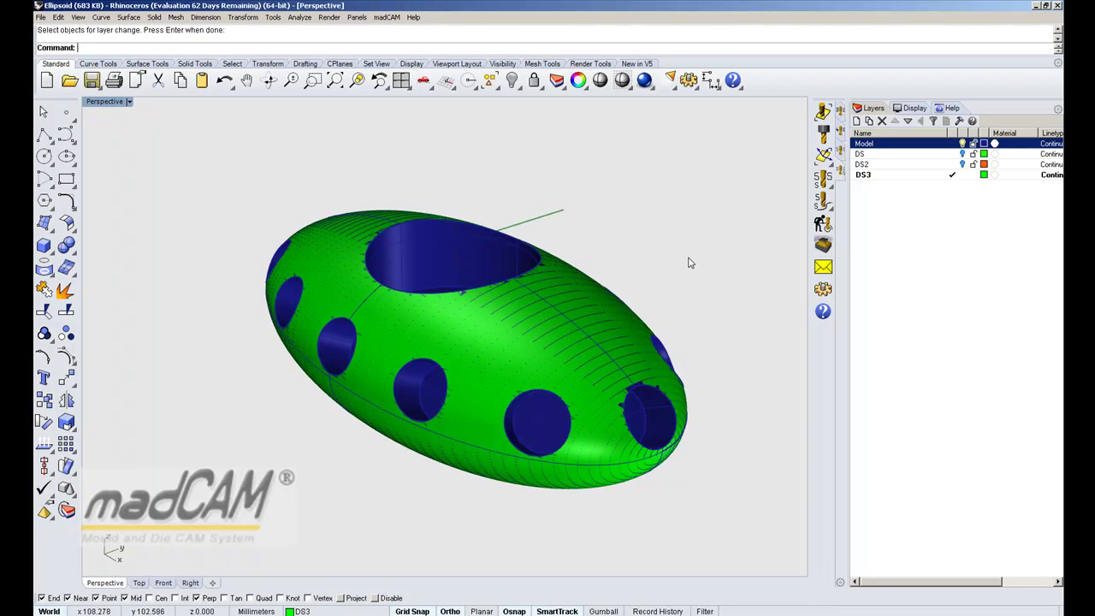
left_click(962, 144)
mouse_move(593, 342)
right_mouse_down()
mouse_move(557, 407)
mouse_move(574, 344)
right_mouse_up()
Draw a rectangular plane surface in the Top view that extends beyond the ellipsoid's outline on all sides.
key("ctrl+F1")
scroll(536, 330, "down", 2)
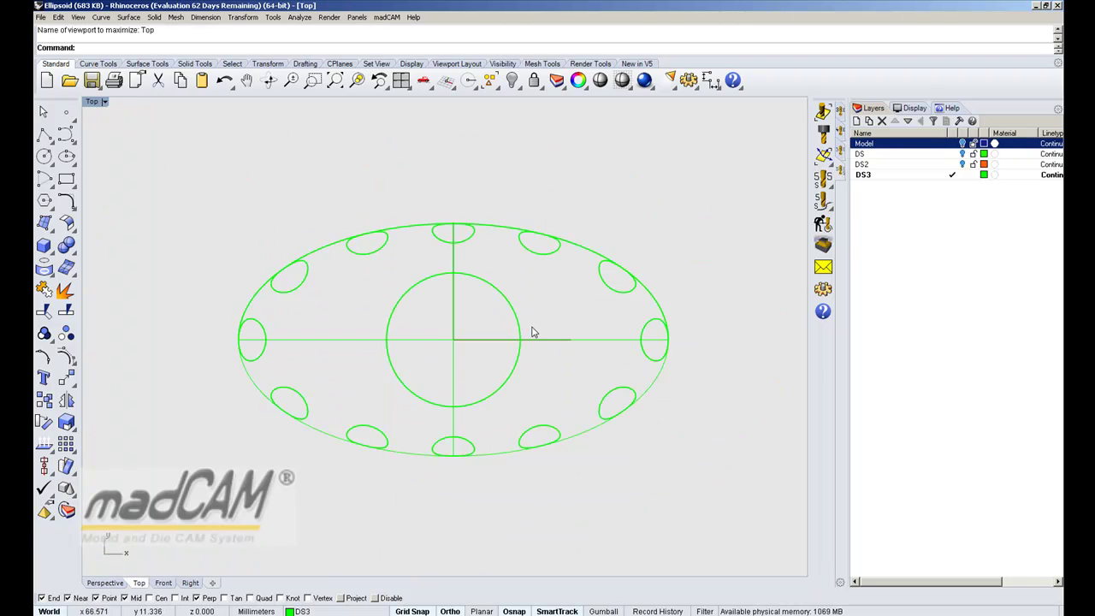
left_click(147, 65)
left_click(44, 245)
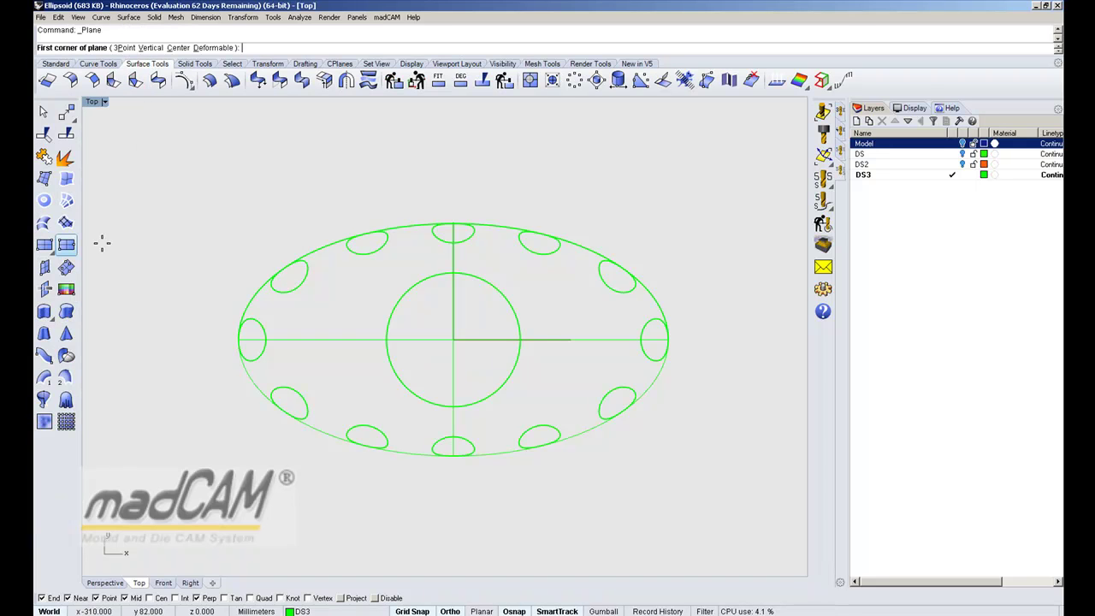
left_click(191, 177)
left_click(705, 488)
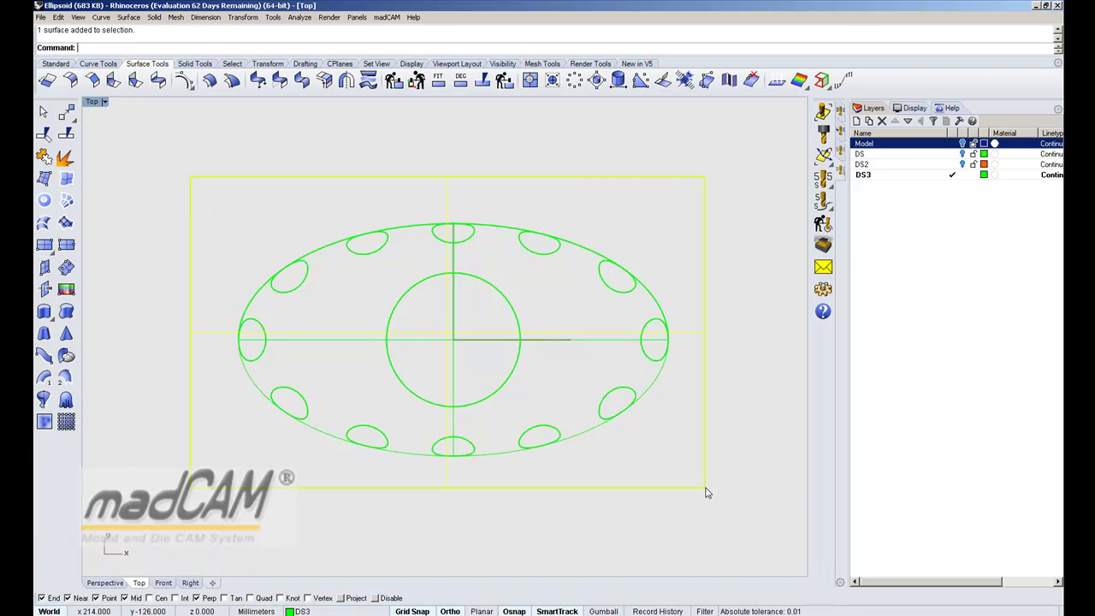
Move the plane straight down about 64 mm in the Front view, to the ellipsoid's mid-height.
key("ctrl+Tab")
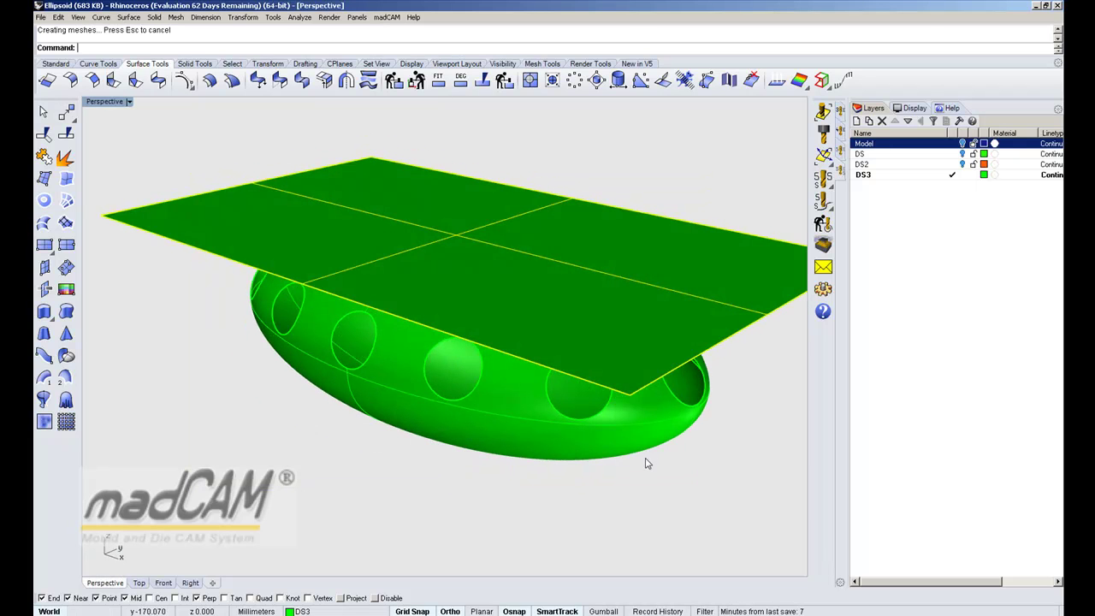
key("ctrl+Tab")
scroll(445, 427, "down", 3)
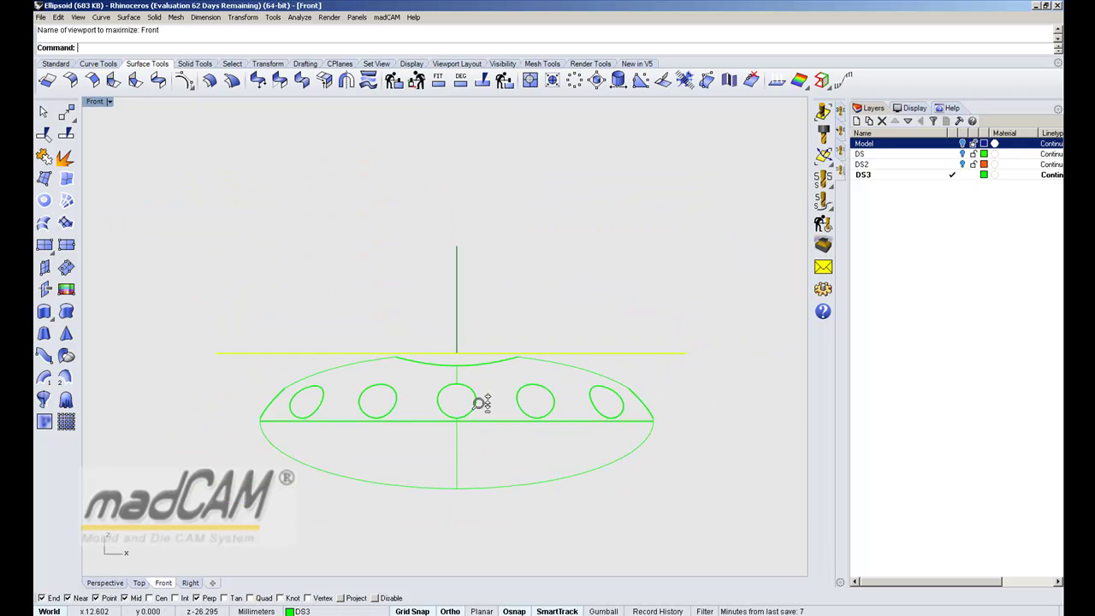
left_click(55, 64)
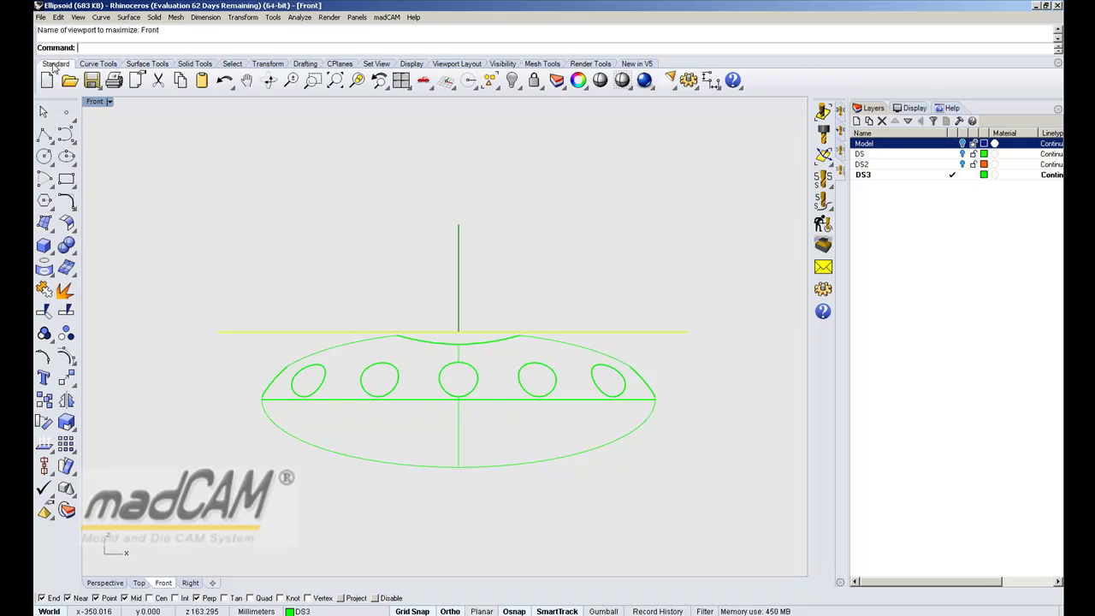
left_click(66, 378)
left_click(151, 347)
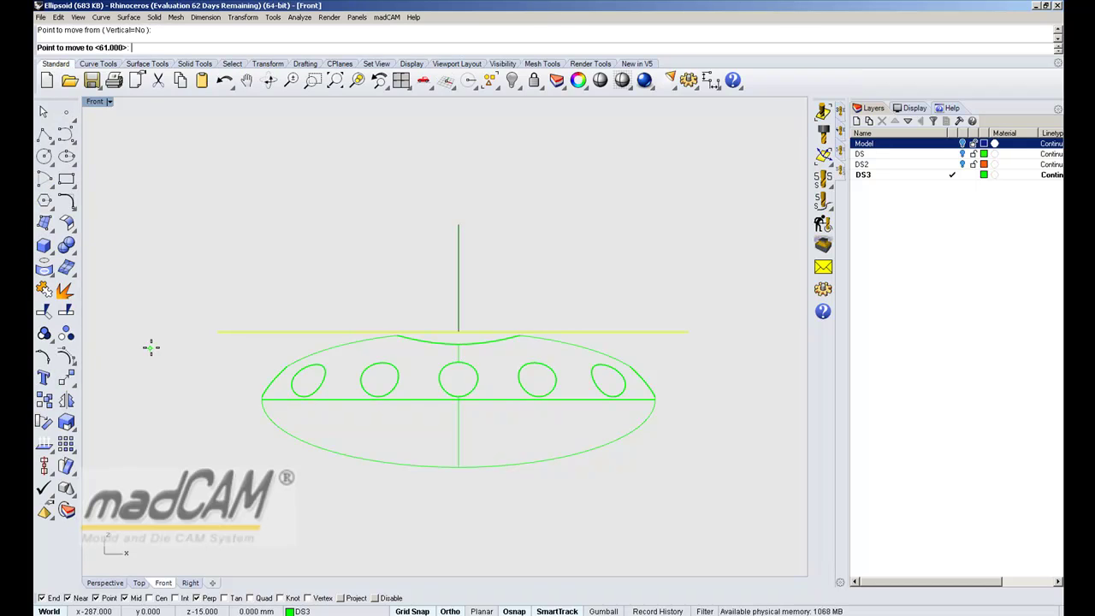
left_click(165, 417)
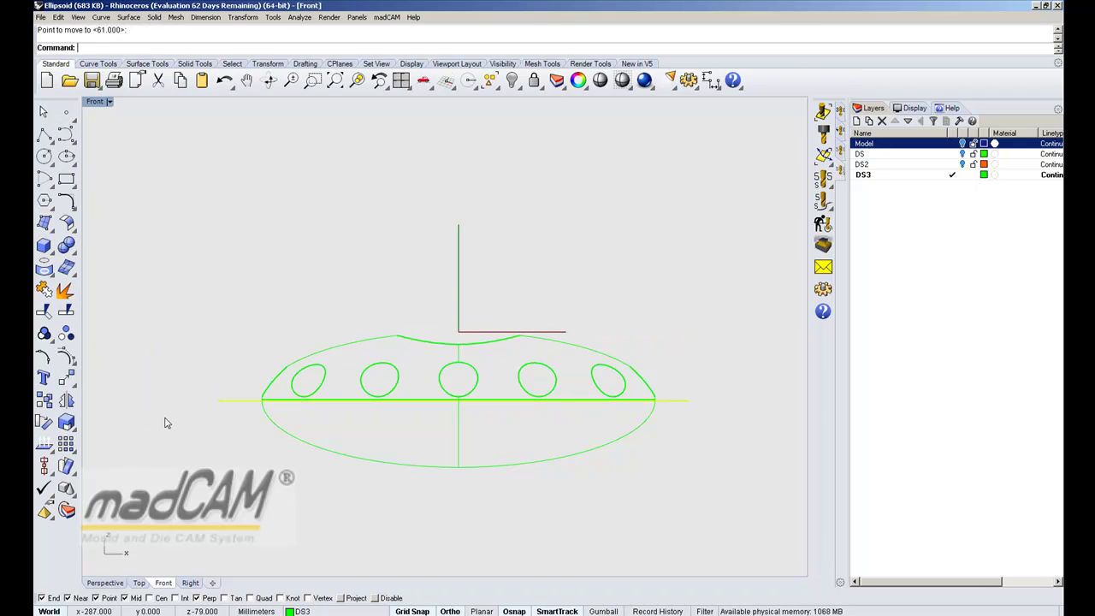
Trim away the lower half of the ellipsoid surface with the plane, then delete the plane.
left_click(44, 310)
left_click(316, 451)
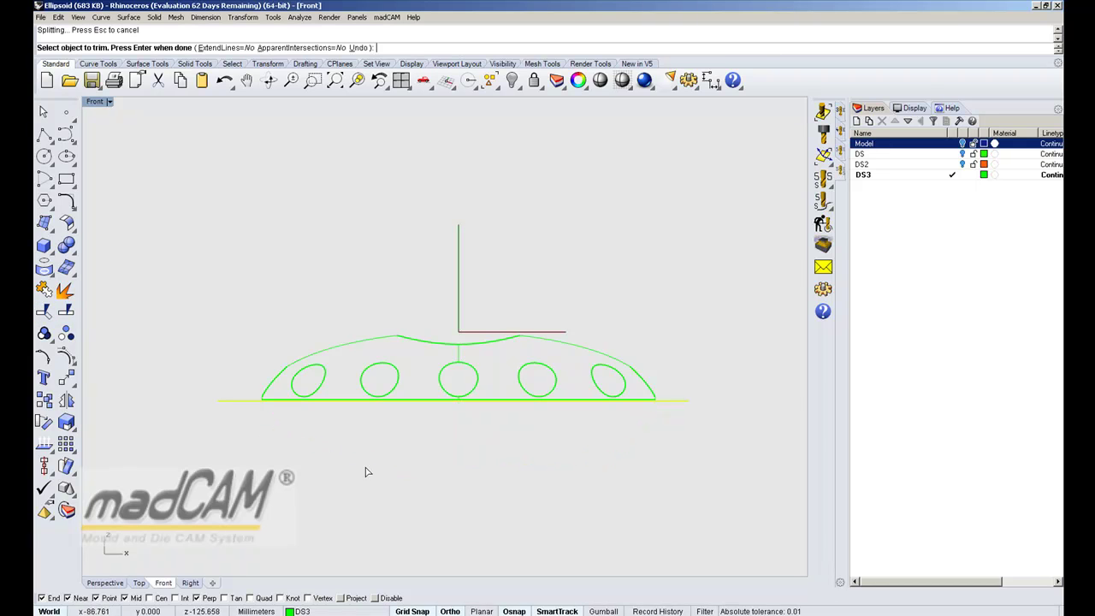
key("Return")
key("Return")
left_click(675, 403)
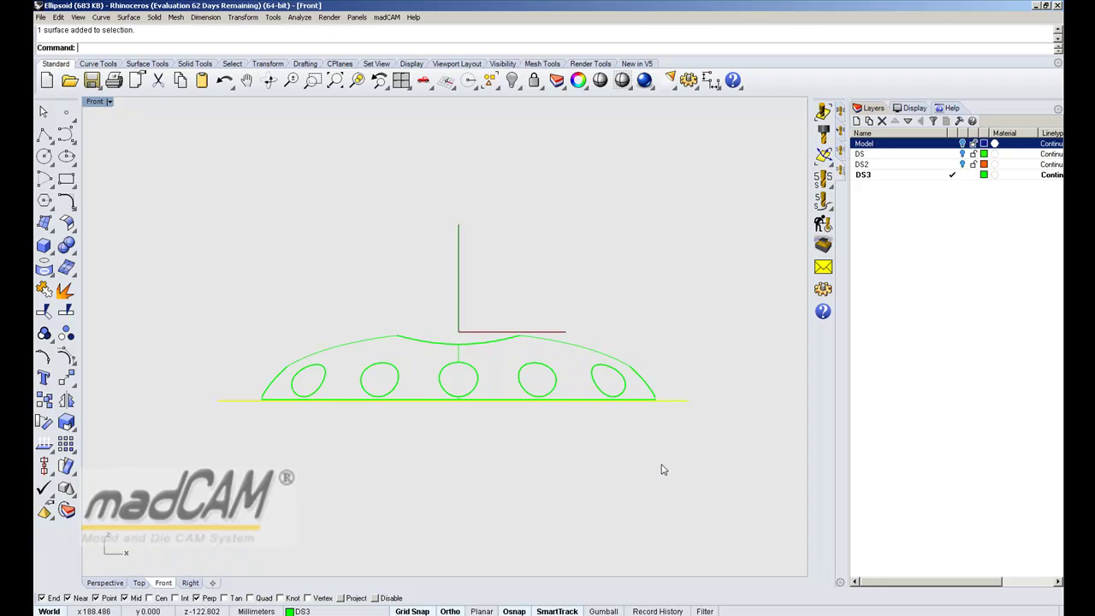
key("Escape")
Examine the trimmed upper shell and its openings from several angles in the Perspective view.
key("ctrl+Tab")
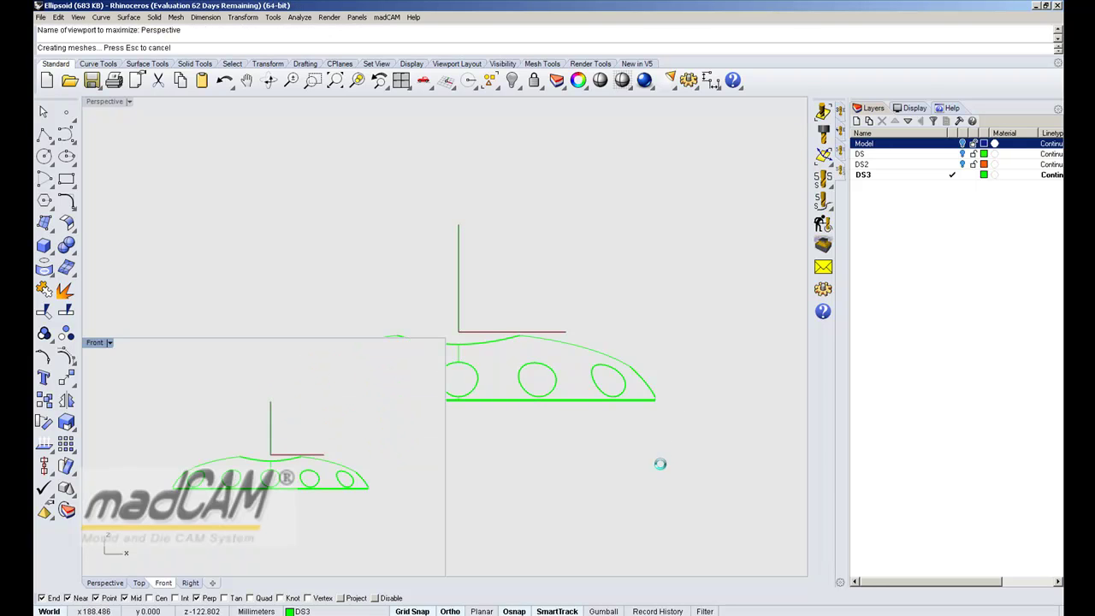
mouse_move(576, 454)
right_mouse_down()
mouse_move(550, 459)
mouse_move(562, 482)
mouse_move(542, 416)
mouse_move(493, 428)
mouse_move(501, 471)
mouse_move(520, 411)
right_mouse_up()
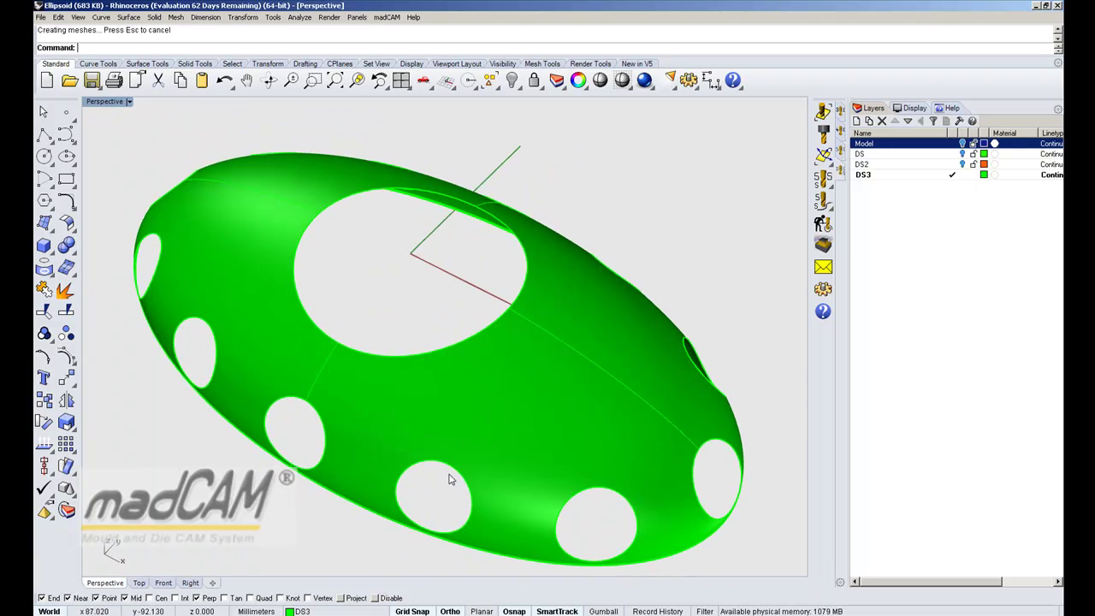
right_click_drag(598, 532, 528, 410)
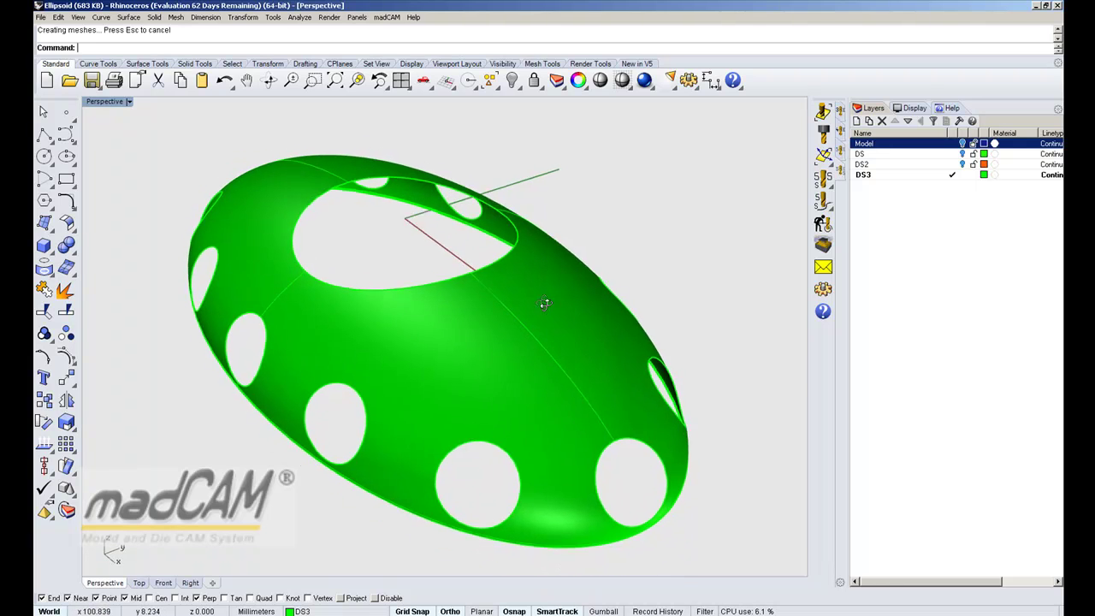
right_click_drag(542, 303, 540, 356)
scroll(553, 280, "down", 10)
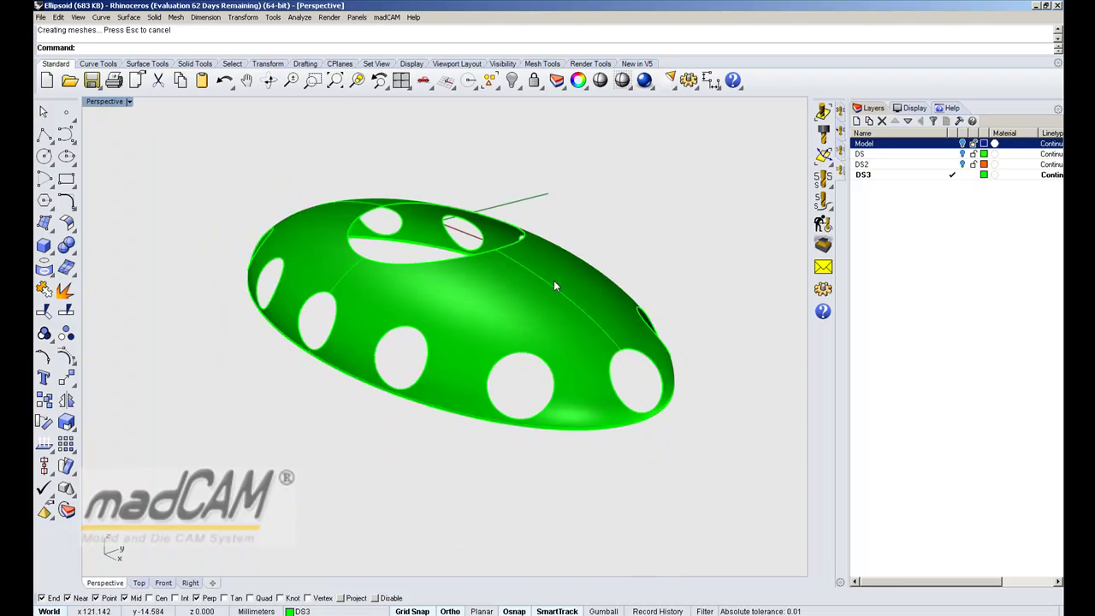
scroll(554, 280, "up", 3)
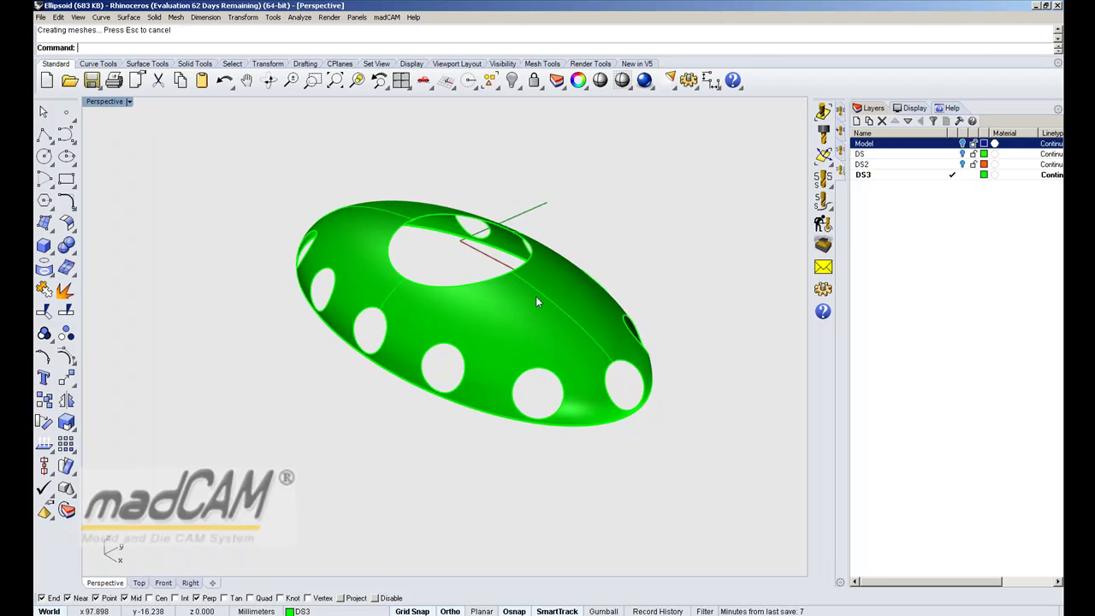
right_click_drag(548, 296, 545, 327)
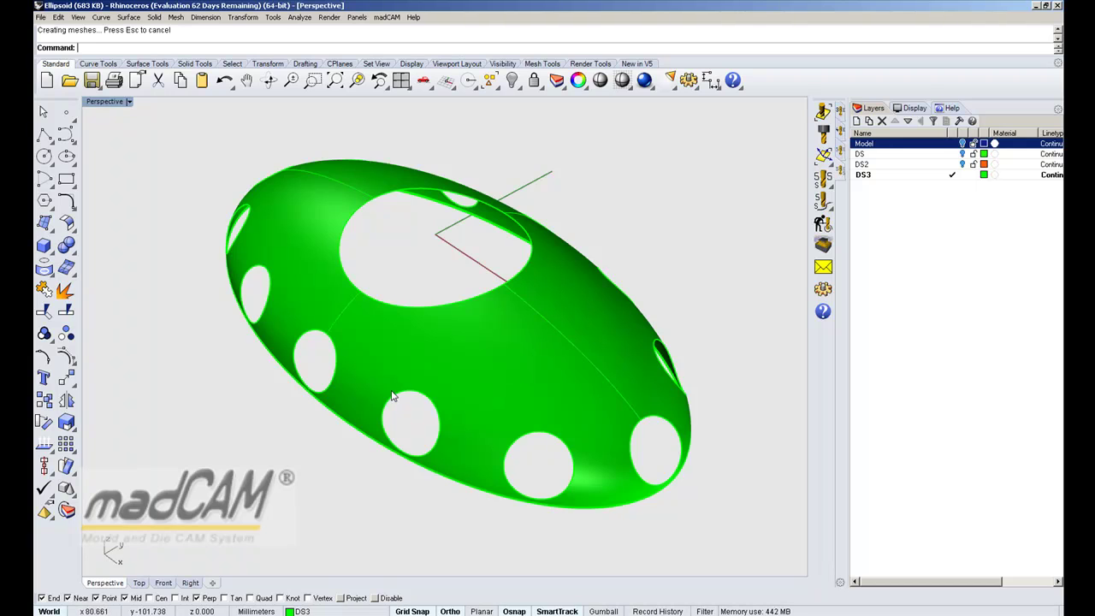
right_click_drag(474, 386, 533, 351)
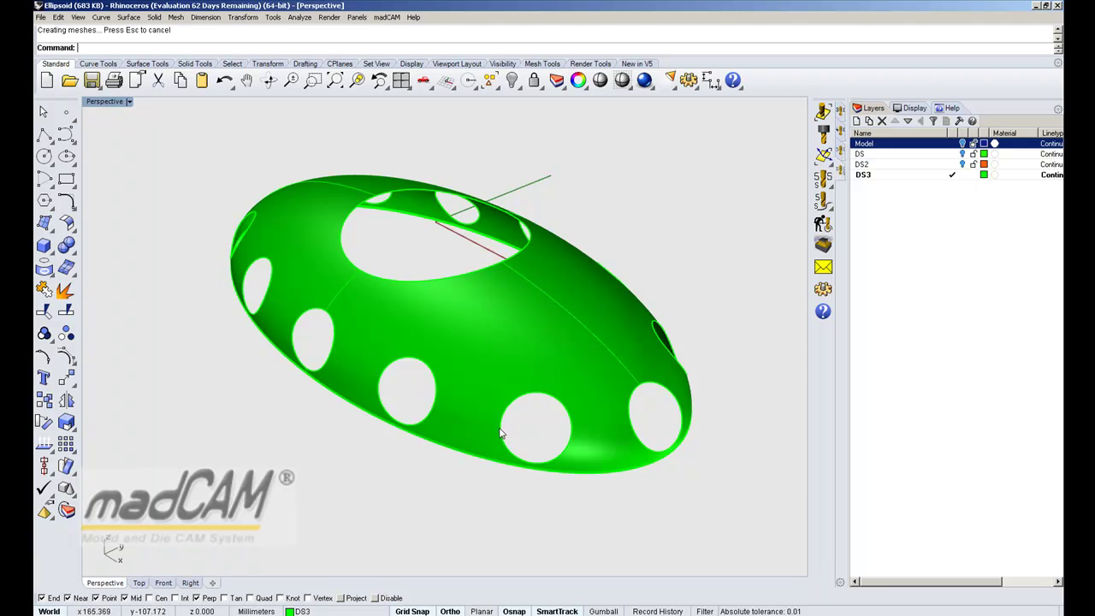
right_click_drag(433, 280, 499, 301)
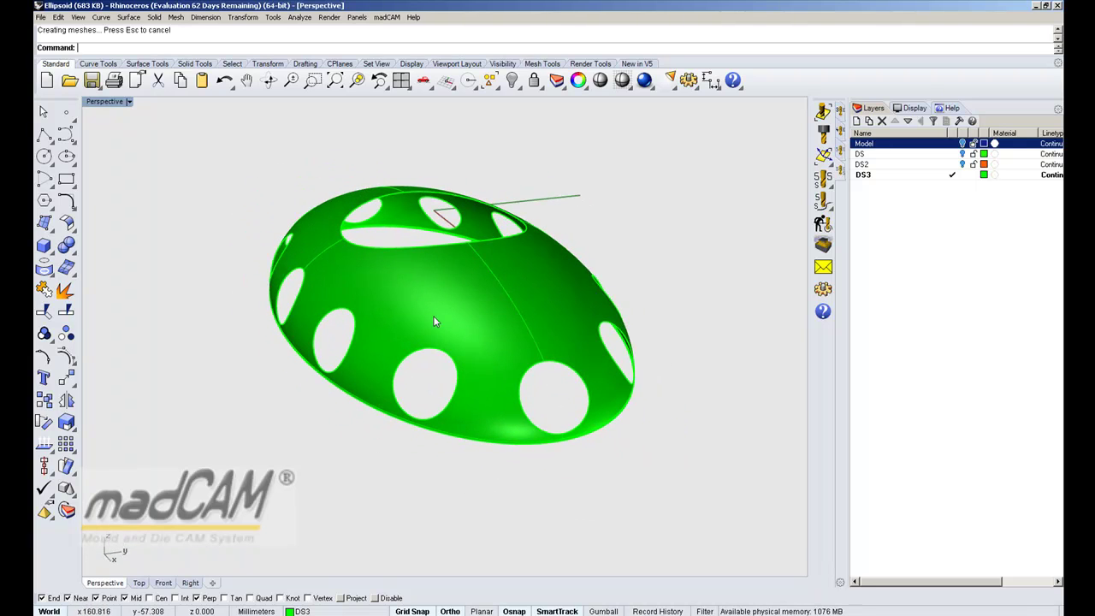
right_click_drag(432, 320, 472, 350)
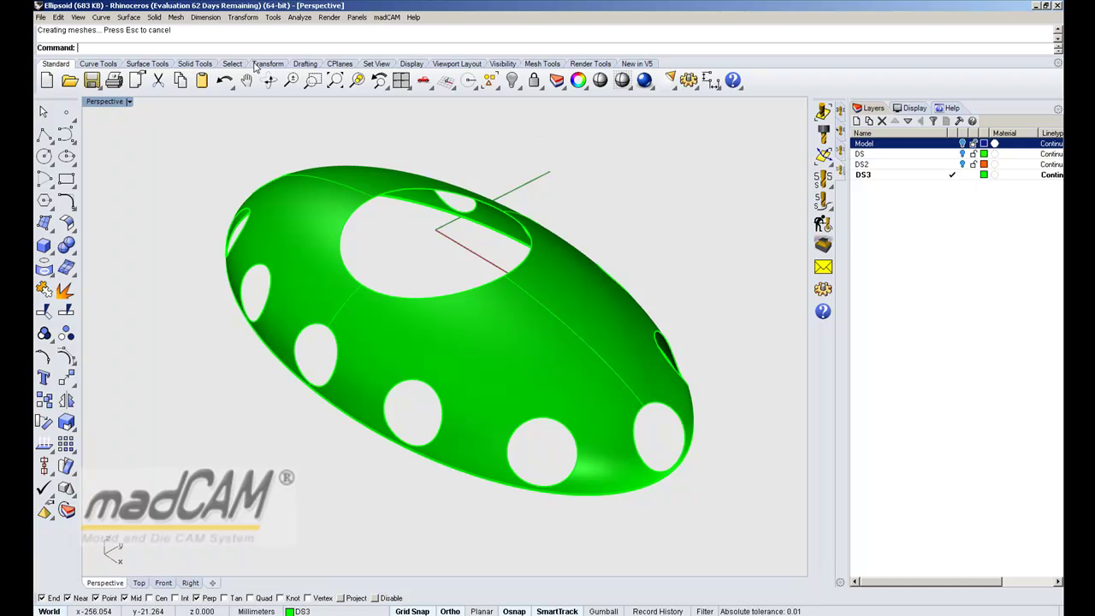
Untrim the large top opening and all the round side holes of the ellipsoid shell so the surface is closed.
left_click(140, 65)
left_click(530, 80)
left_click(437, 301)
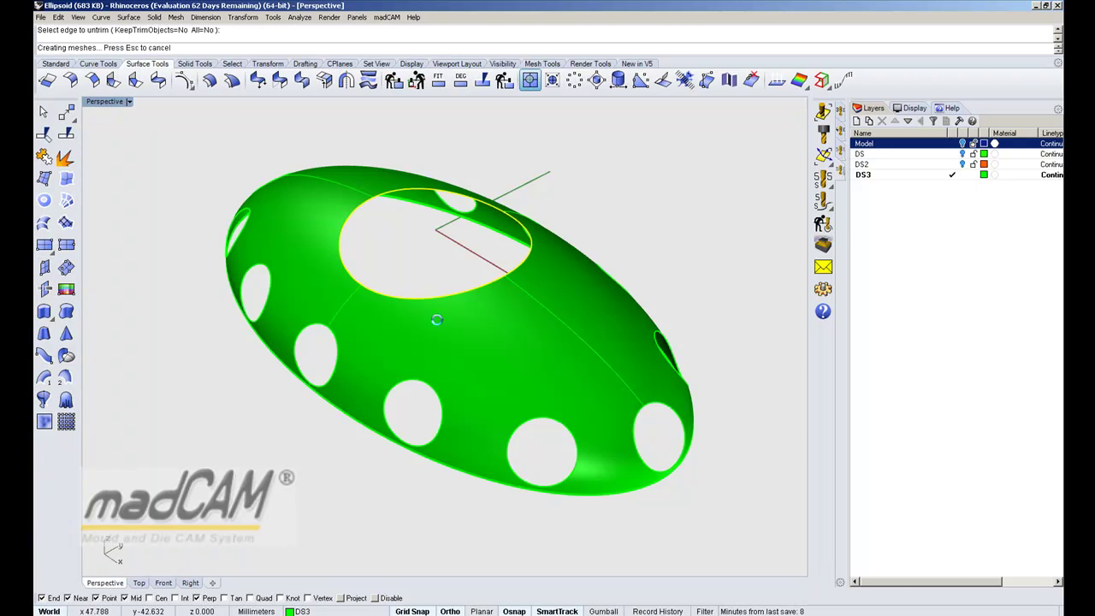
left_click(435, 393)
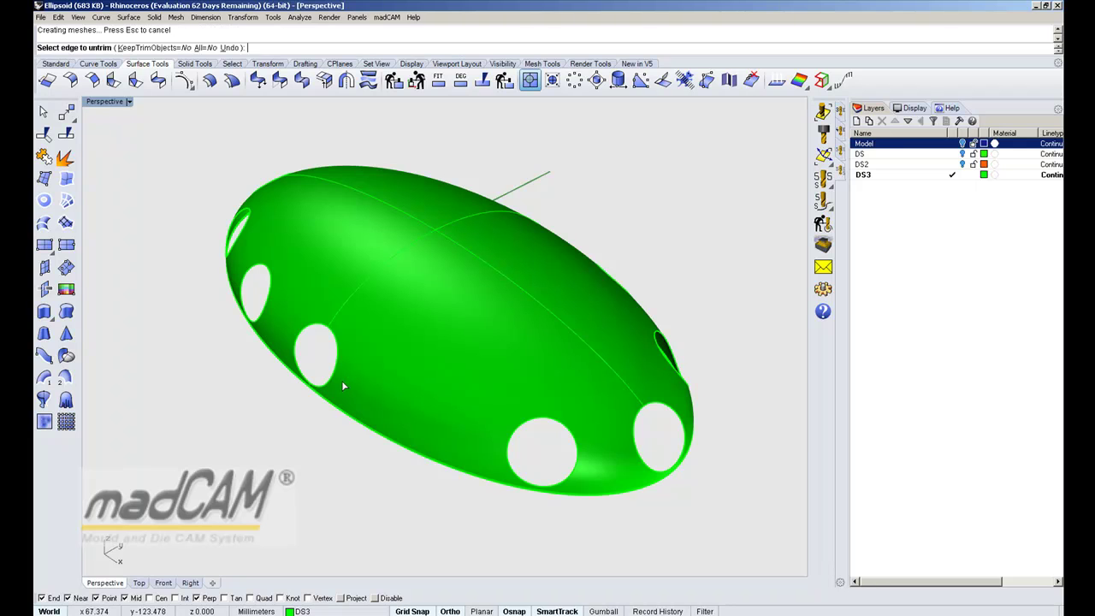
left_click(335, 377)
left_click(544, 484)
left_click(648, 482)
right_click_drag(648, 482, 610, 480)
right_click_drag(381, 368, 366, 394)
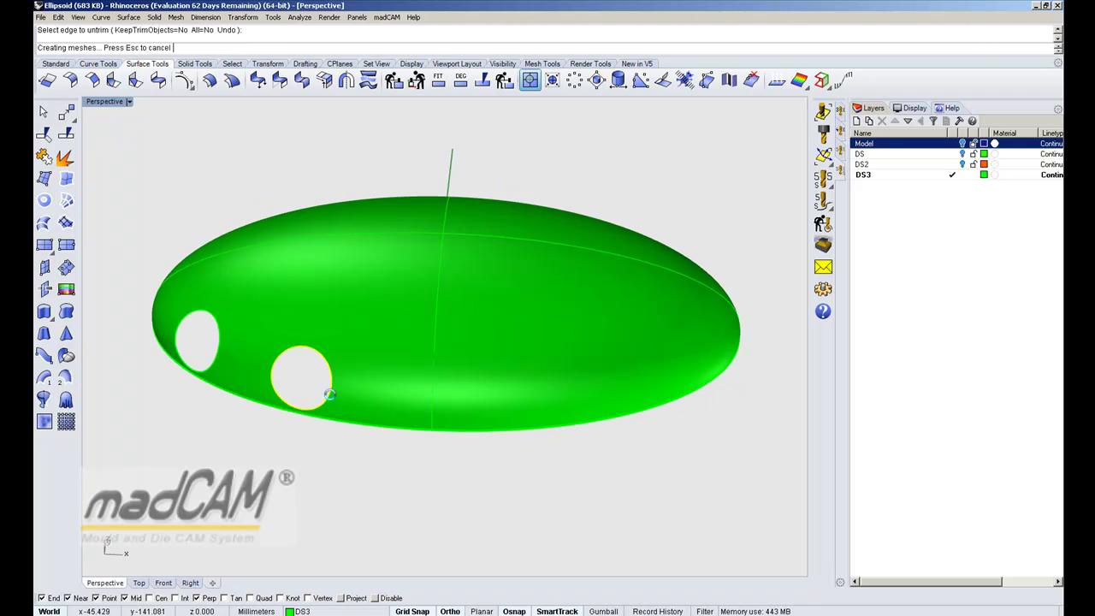
left_click(218, 355)
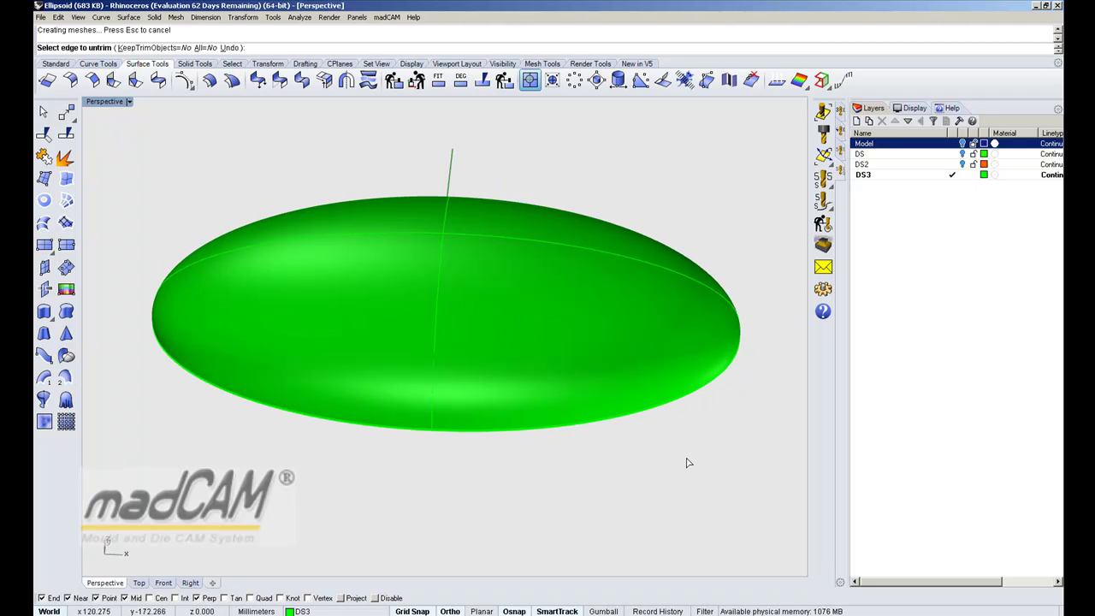
right_click(716, 437)
Select the closed shell surface and show the Model layer together with it.
right_click_drag(716, 437, 480, 358)
left_click(480, 358)
right_click_drag(561, 327, 598, 325)
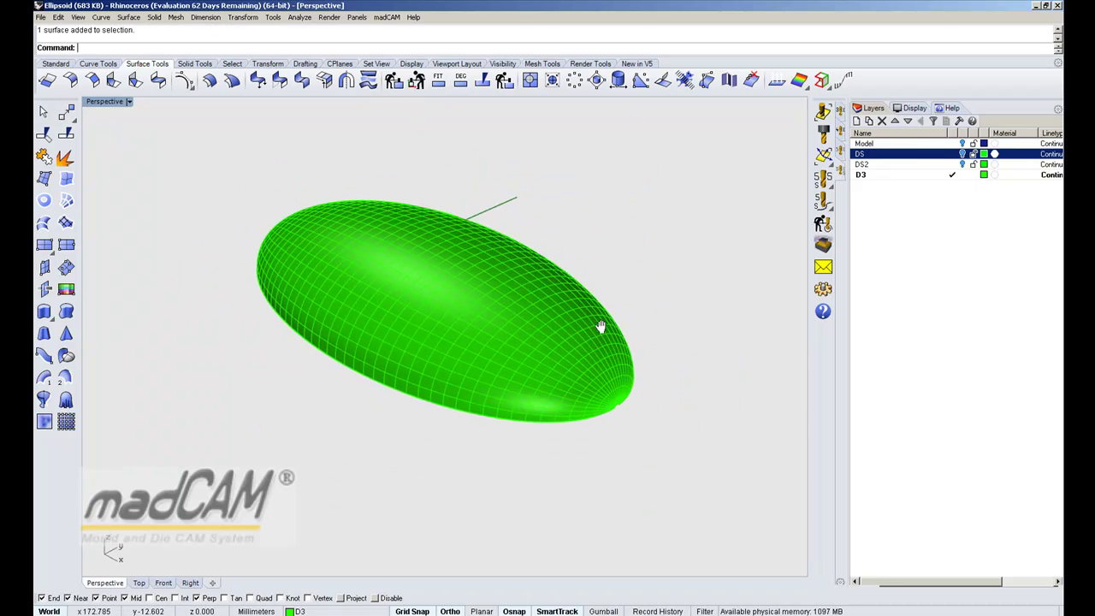
left_click(962, 143)
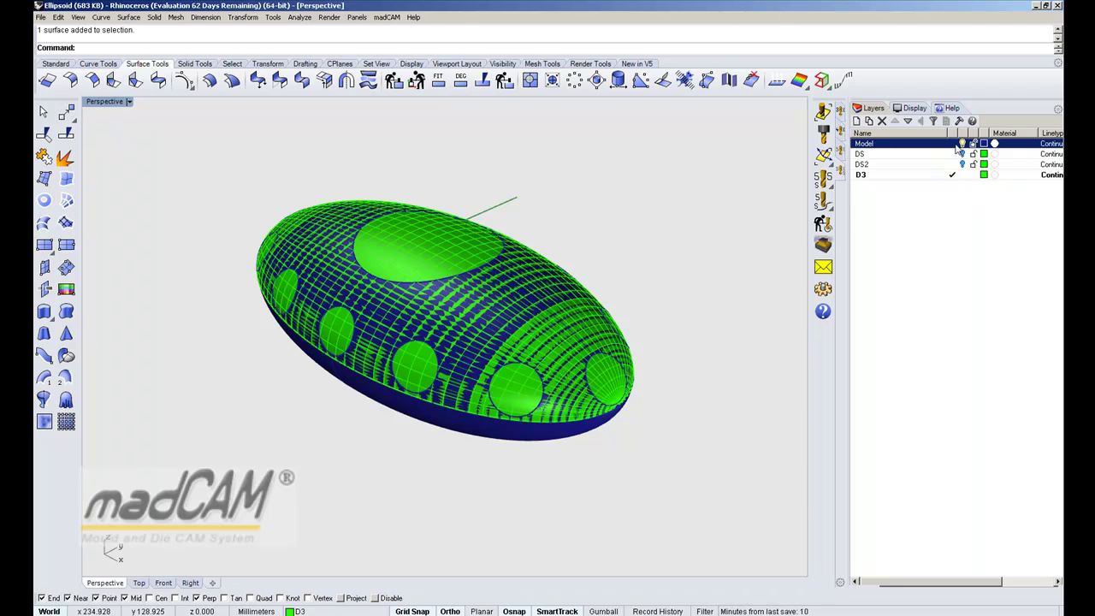
Hide layer D3 and select the whole ellipsoid model for the madCAM toolpath calculation.
left_click(962, 174)
left_click(824, 113)
left_click_drag(197, 157, 582, 434)
key("Return")
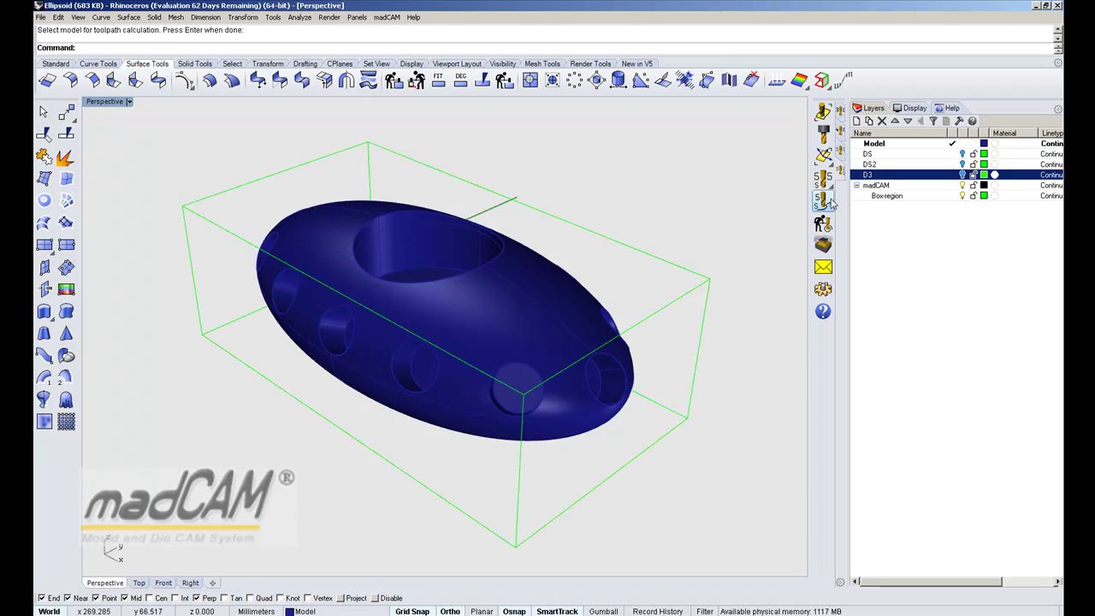
Choose the BALL_END_6 cutter from the cutters library for the toolpaths.
left_click(823, 134)
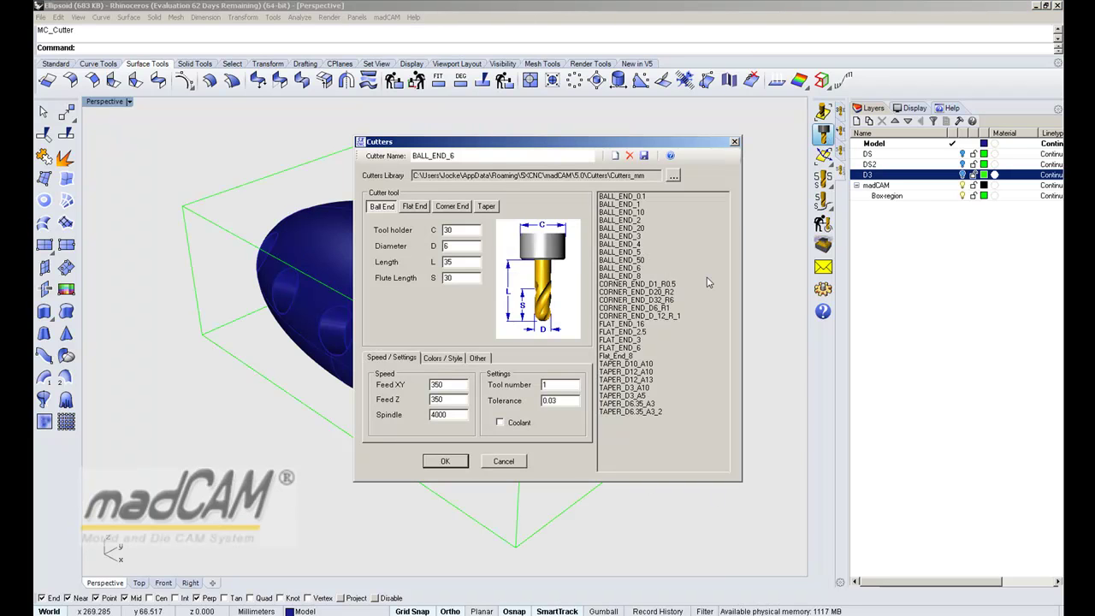
left_click(628, 270)
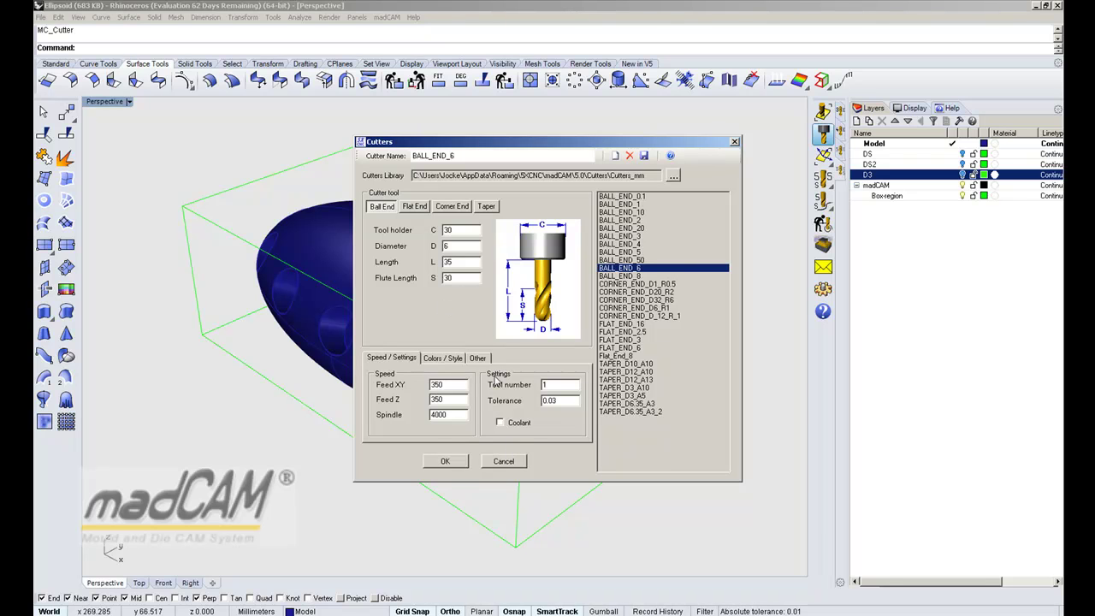
left_click(444, 461)
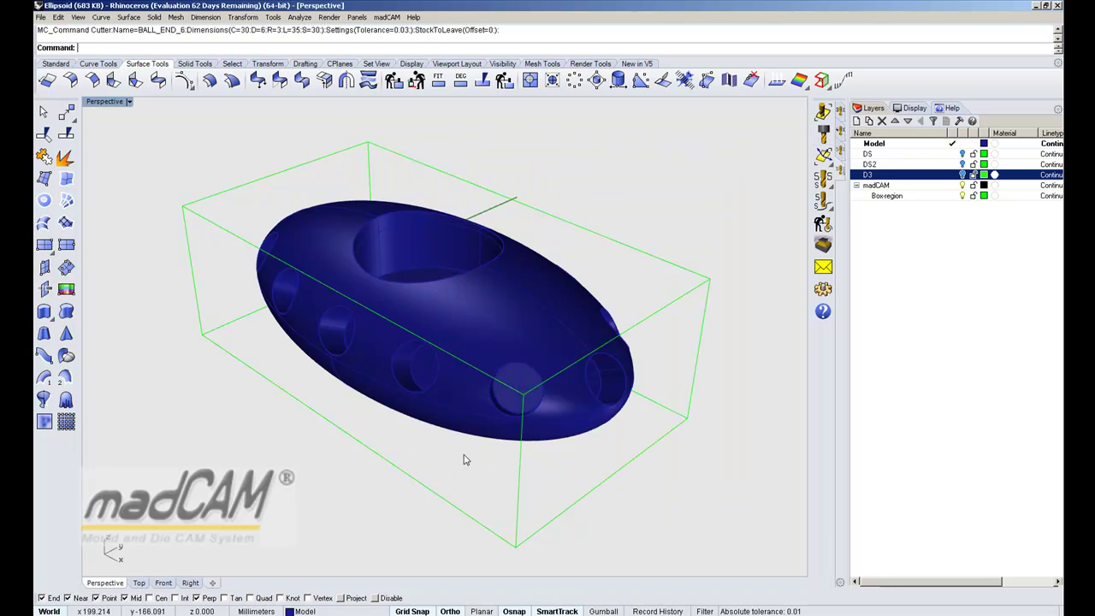
Show layer D3 and set its surface as the drive surface, picking the direction at the surface's lower edge.
left_click(961, 175)
scroll(629, 354, "up", 3)
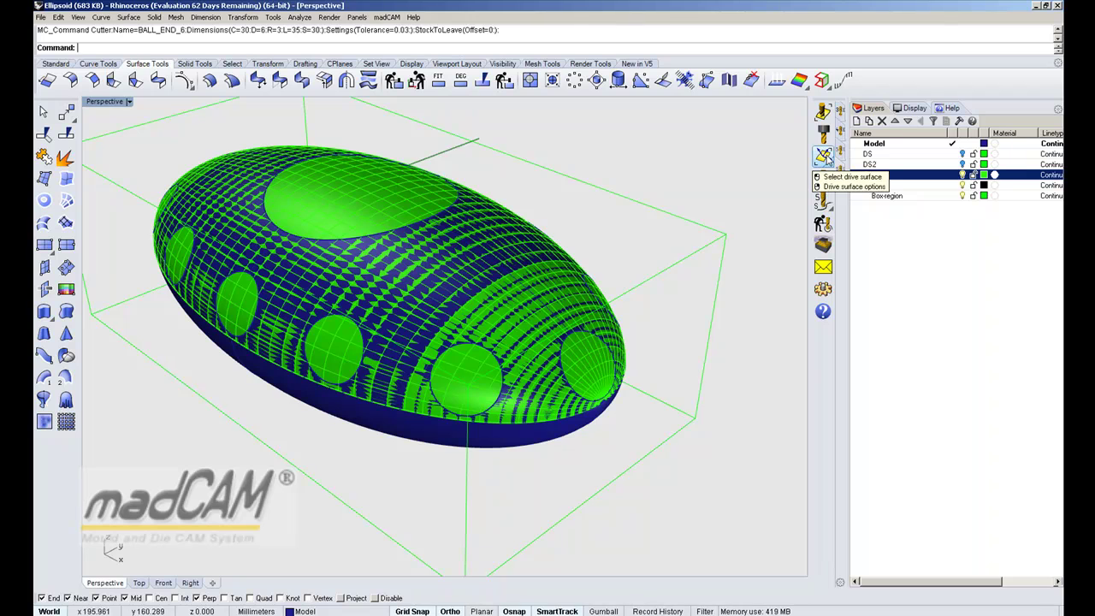
left_click(823, 158)
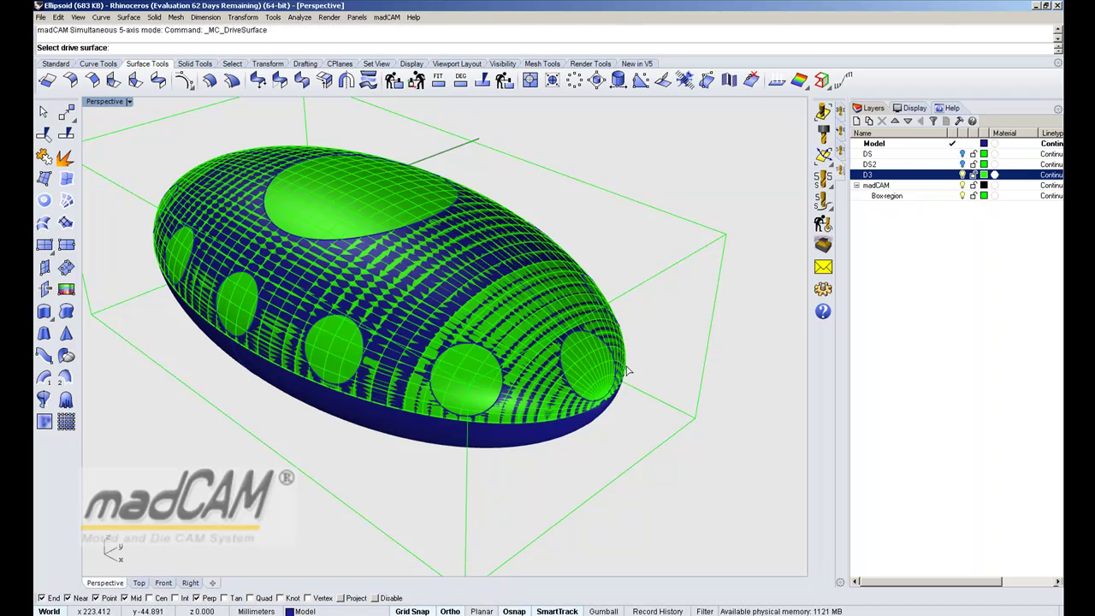
left_click(592, 382)
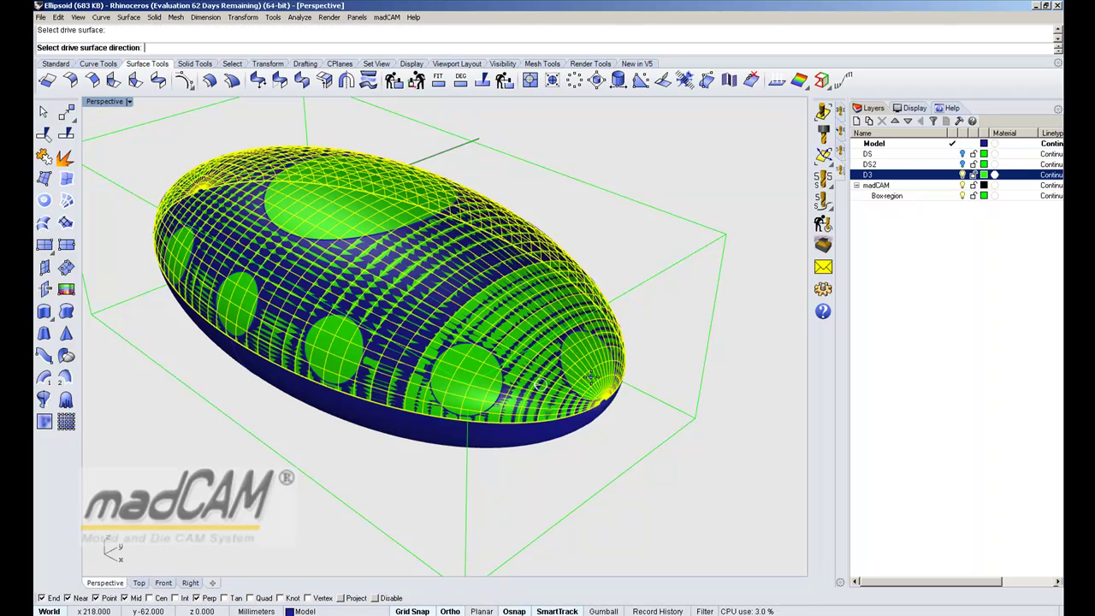
scroll(440, 416, "up", 6)
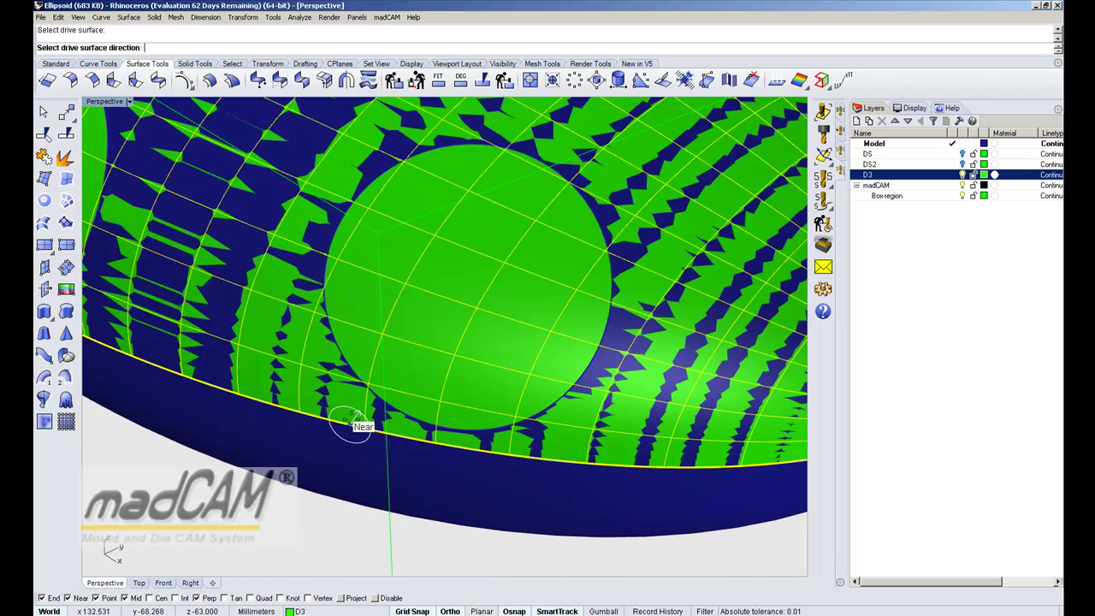
left_click(344, 421)
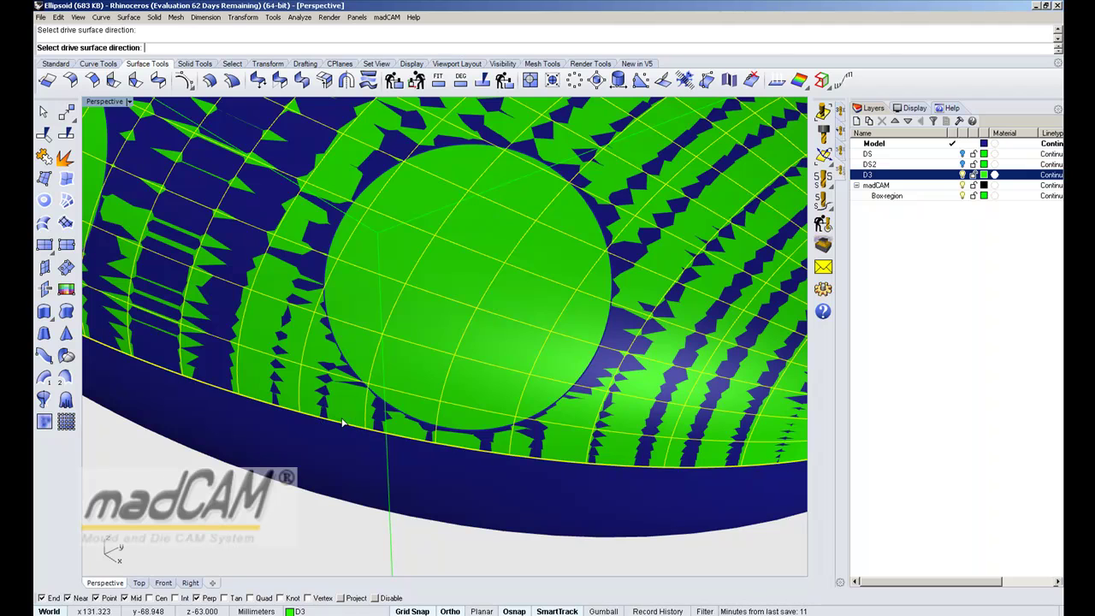
key("Return")
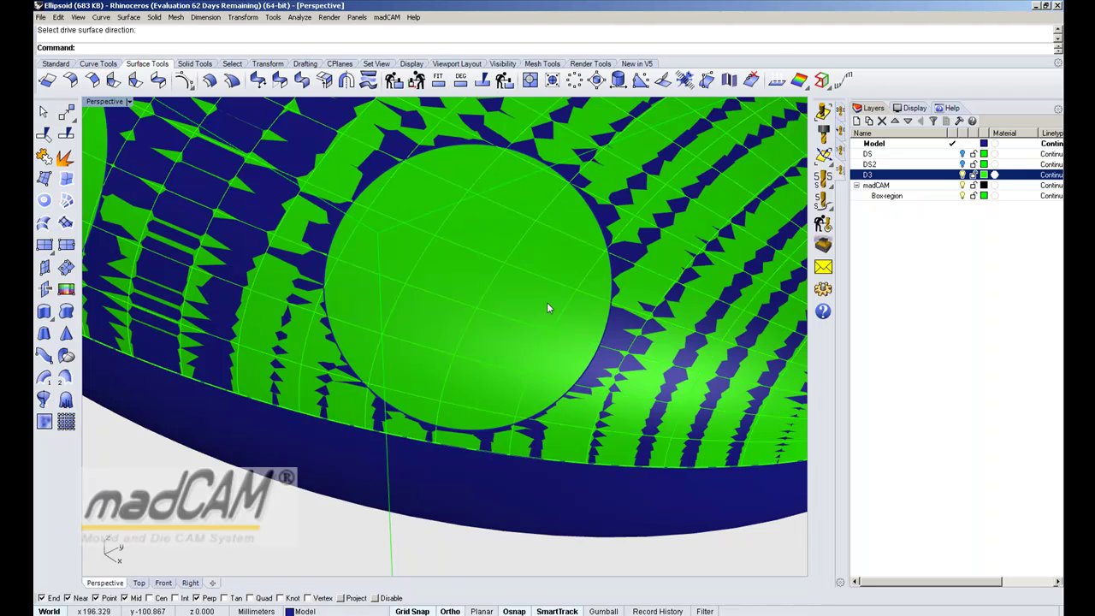
Apply drive surface options with height 10 above, depth -40 below, and vertical angle limits of 0 to 180.
scroll(548, 308, "down", 5)
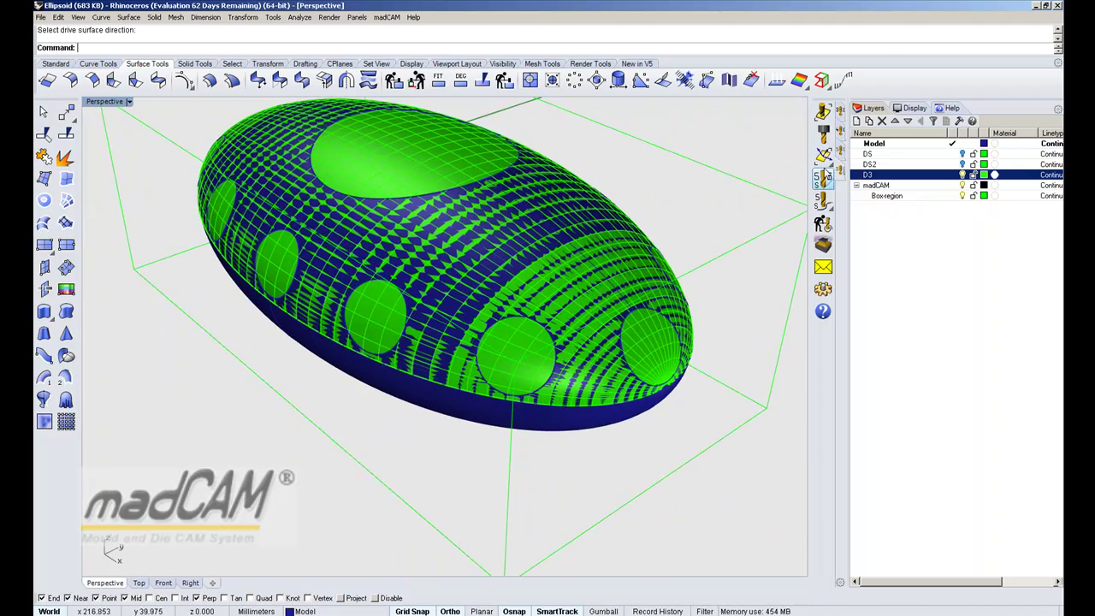
left_click(823, 177)
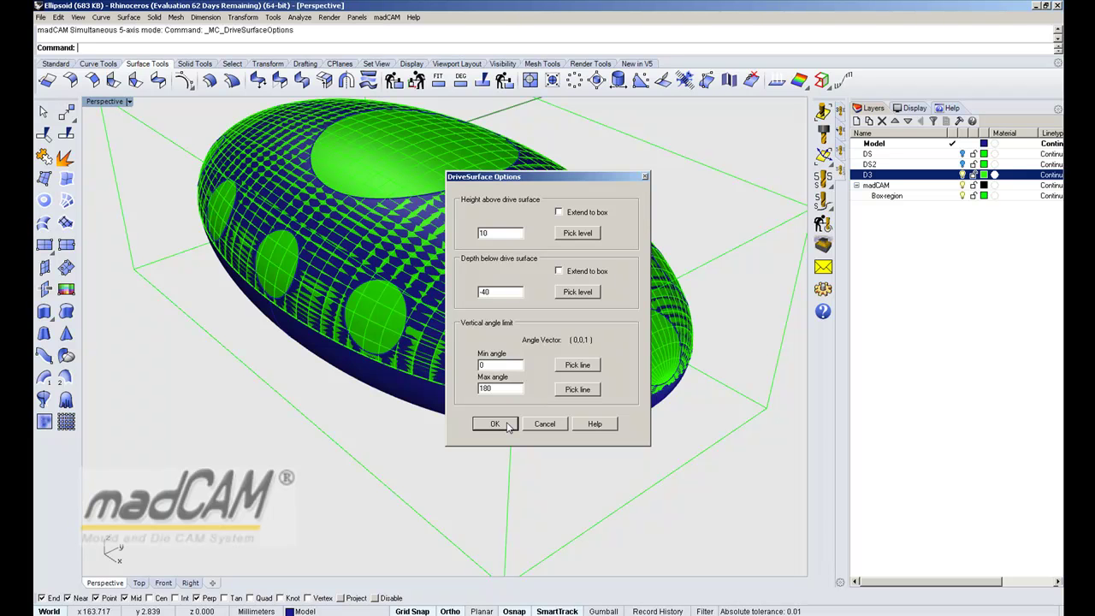
left_click(494, 424)
Create a simultaneous 5-axis planar finishing toolpath with step over 1, Contouring direction and Blend toolpath join.
mouse_move(607, 416)
right_mouse_down()
mouse_move(601, 395)
mouse_move(611, 398)
right_mouse_up()
scroll(602, 402, "down", 3)
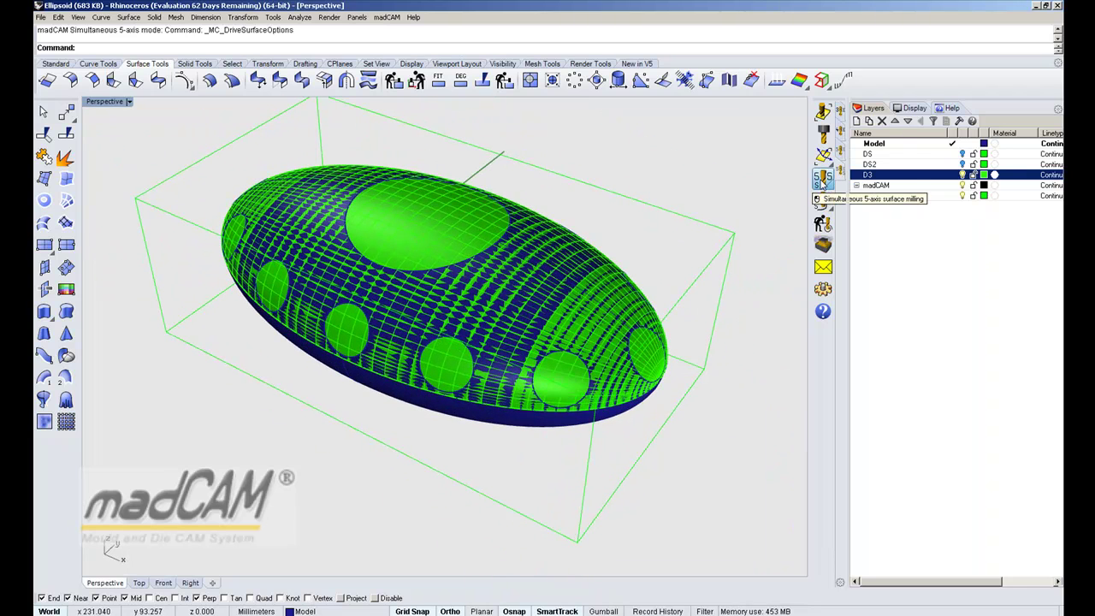
left_click(823, 179)
left_click_drag(791, 176, 764, 140)
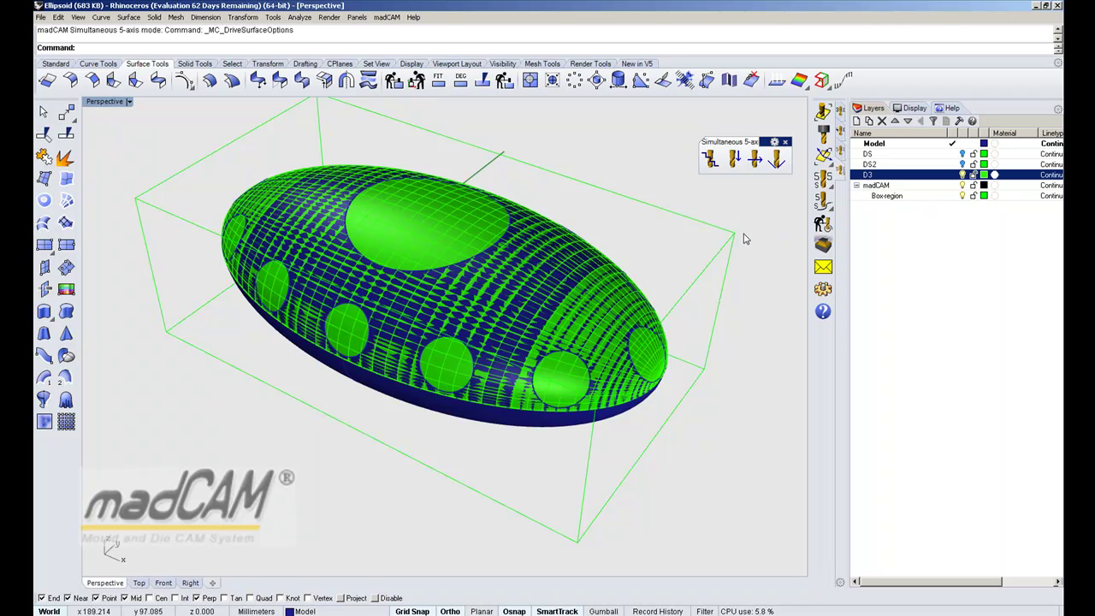
left_click(755, 161)
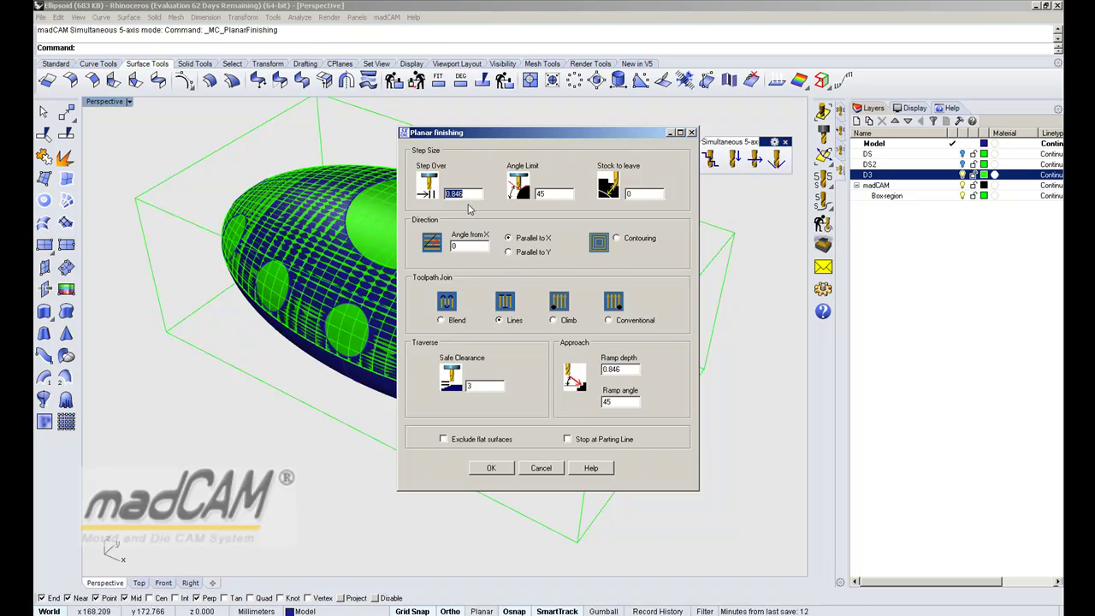
type("1")
left_click(615, 239)
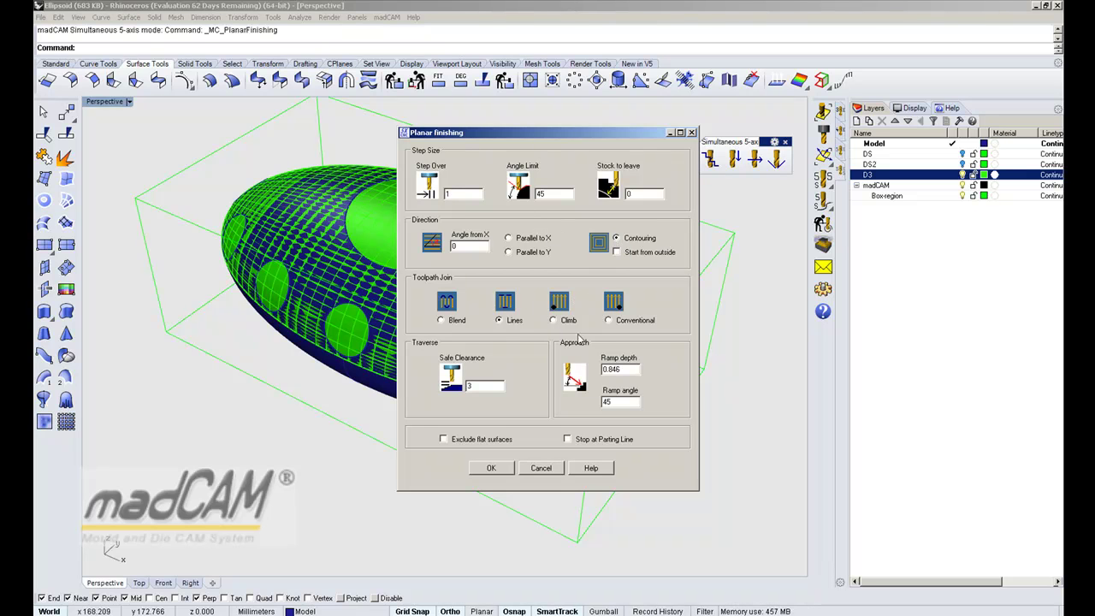
left_click(441, 320)
left_click(491, 468)
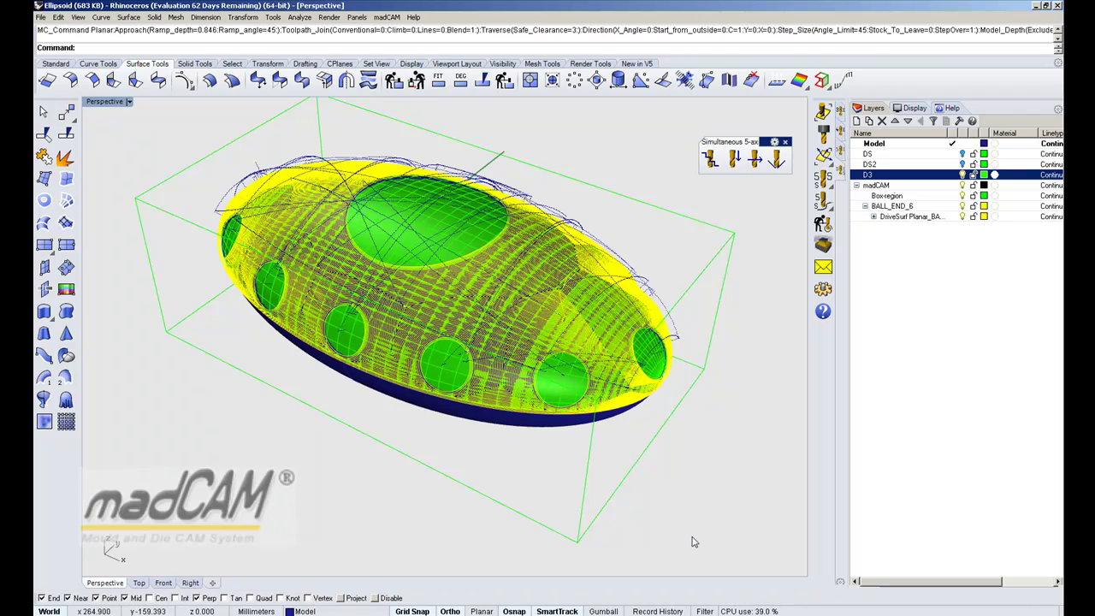
Inspect the planar finishing toolpath on the model, and hide layer D3 and the planar toolpath layer.
right_click_drag(708, 484, 716, 449)
right_click_drag(478, 351, 599, 414)
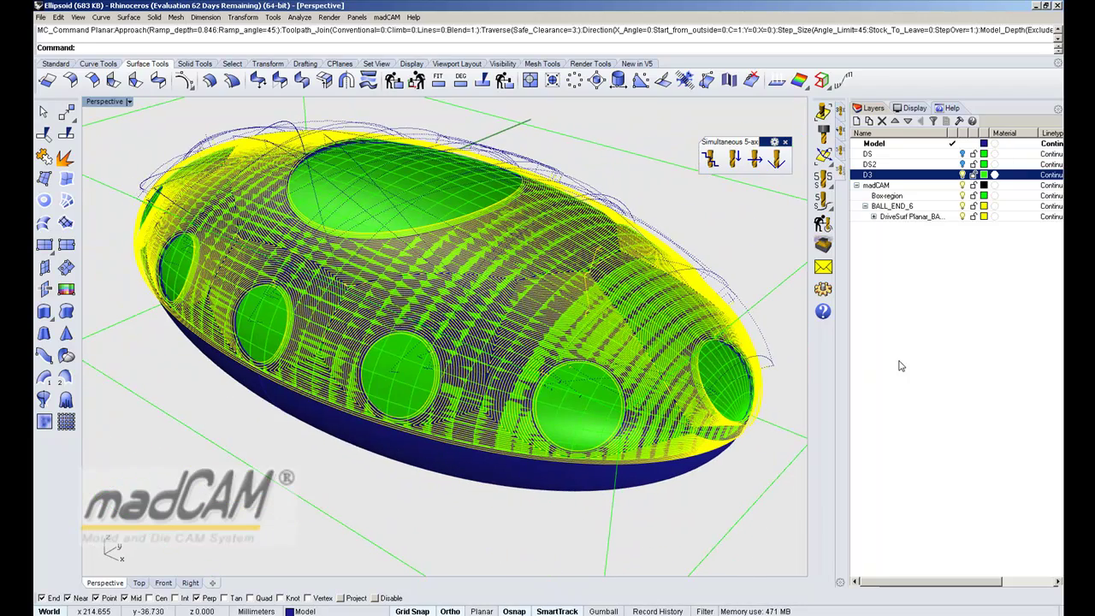
left_click(963, 174)
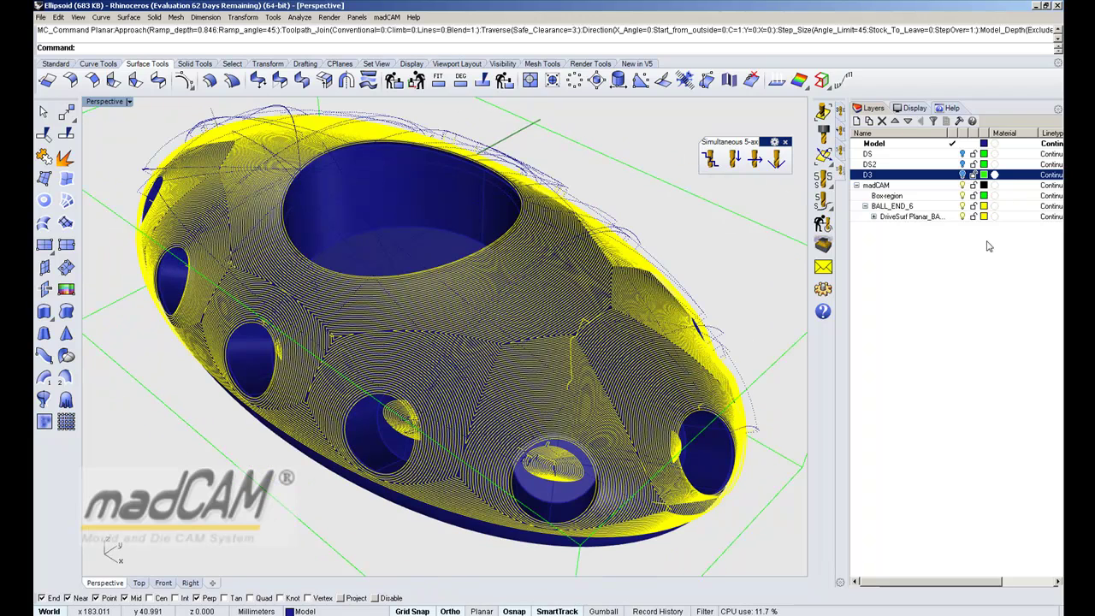
left_click(962, 216)
Create a simultaneous 5-axis Z-level finishing toolpath with angle limit 10, Climb direction, Regions linking and Smooth corners.
right_click_drag(913, 276, 808, 245)
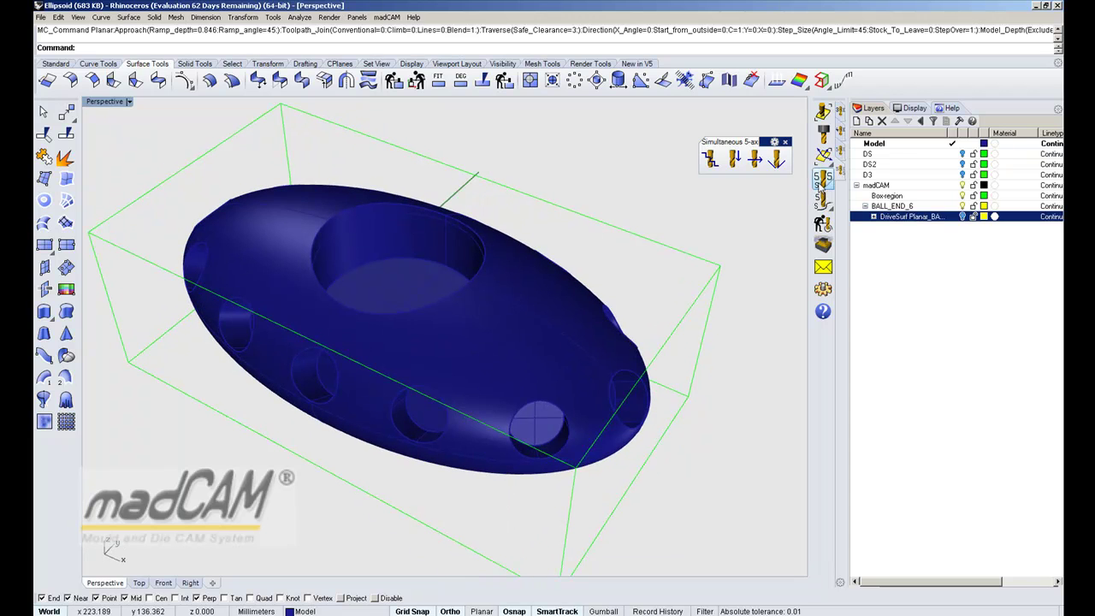
left_click(823, 181)
left_click(756, 186)
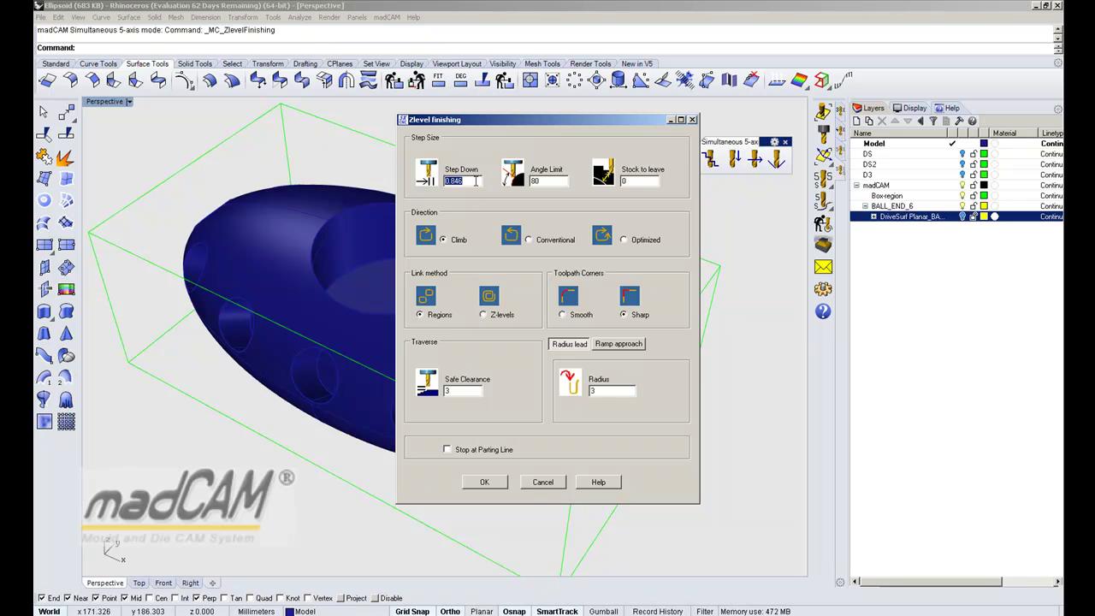
type("11")
left_click(485, 482)
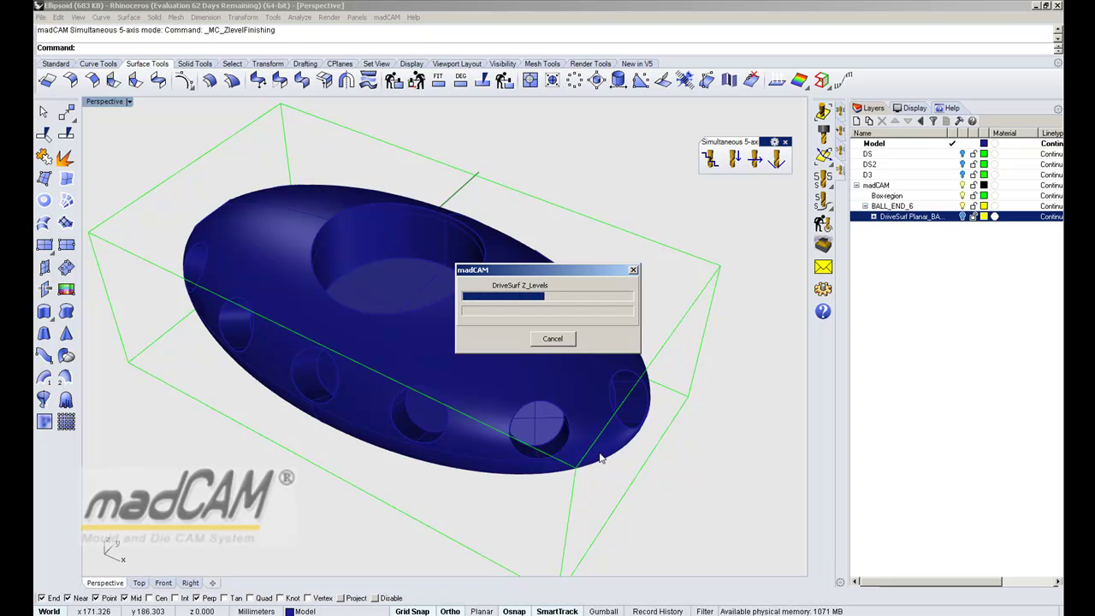
right_click_drag(601, 457, 609, 399)
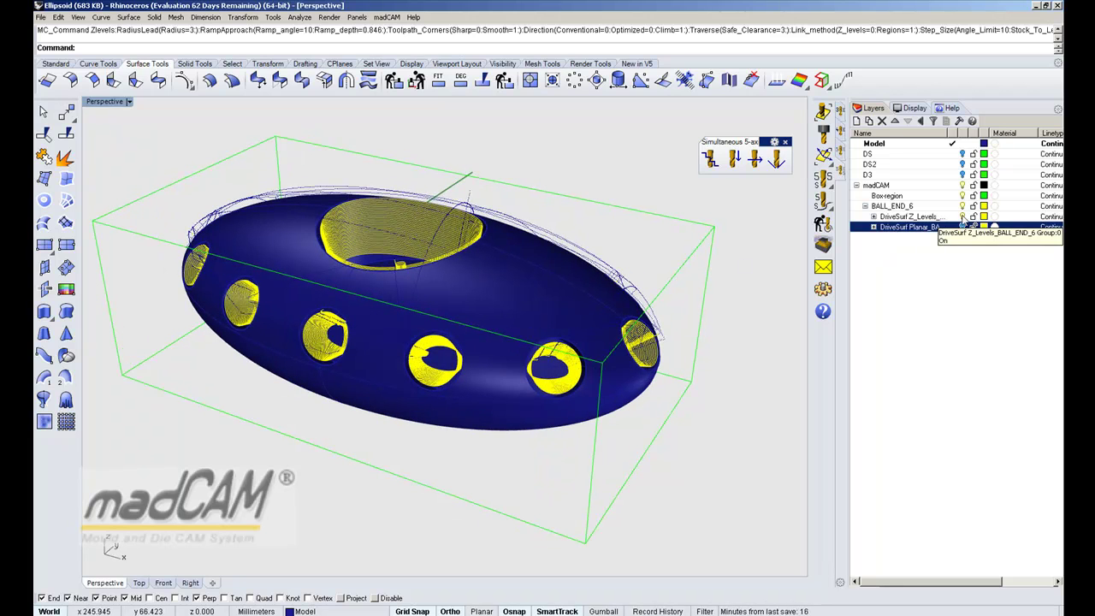
Hide the Z-level toolpath layer and create a simultaneous 5-axis pencil tracing toolpath with Climb direction and safe clearance 3.
left_click(962, 220)
left_click(775, 161)
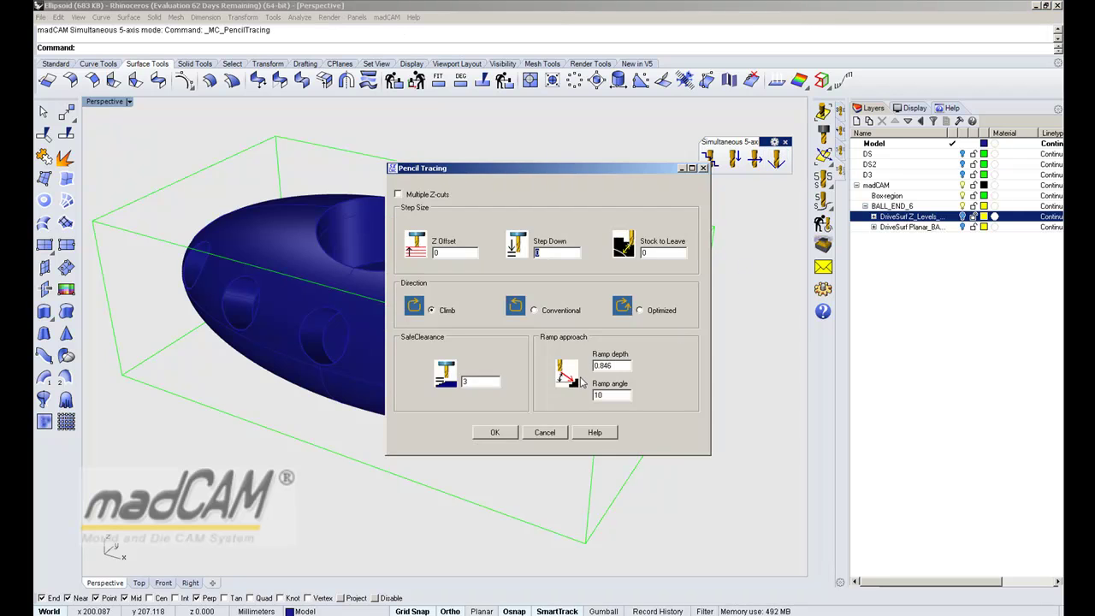
left_click(498, 436)
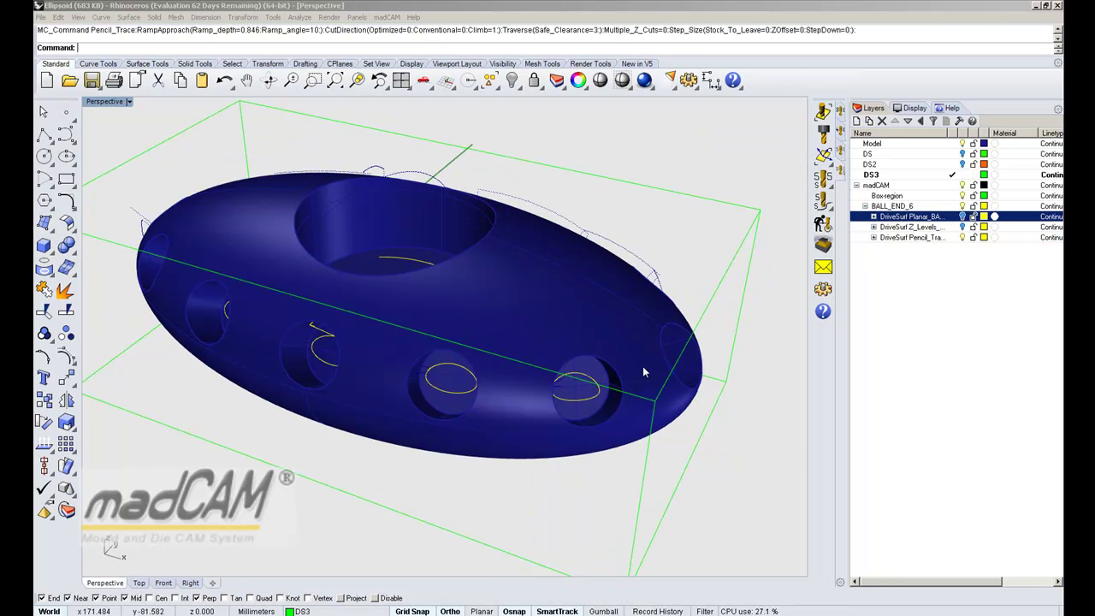
scroll(631, 381, "up", 2)
scroll(590, 374, "up", 2)
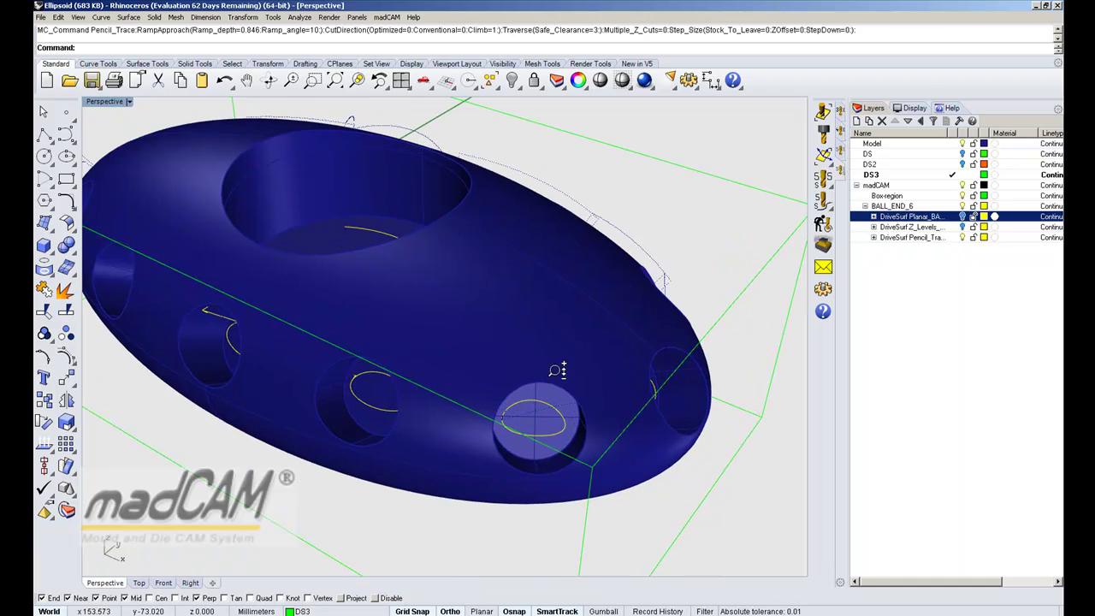
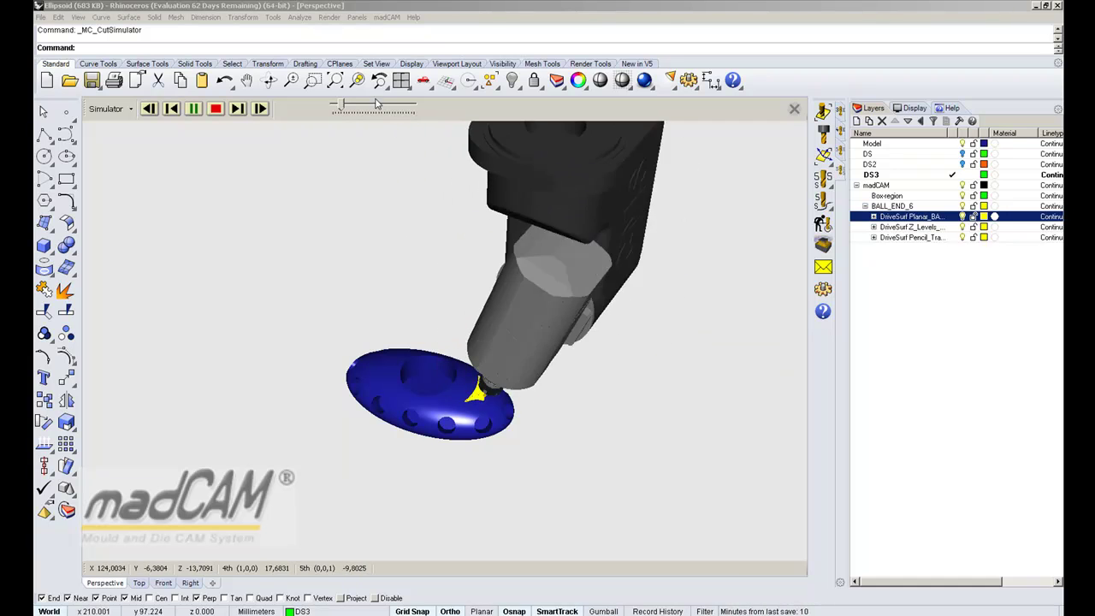
Raise the running cut simulation to maximum speed and slow it back down to examine the tool's motion.
left_click_drag(344, 105, 412, 110)
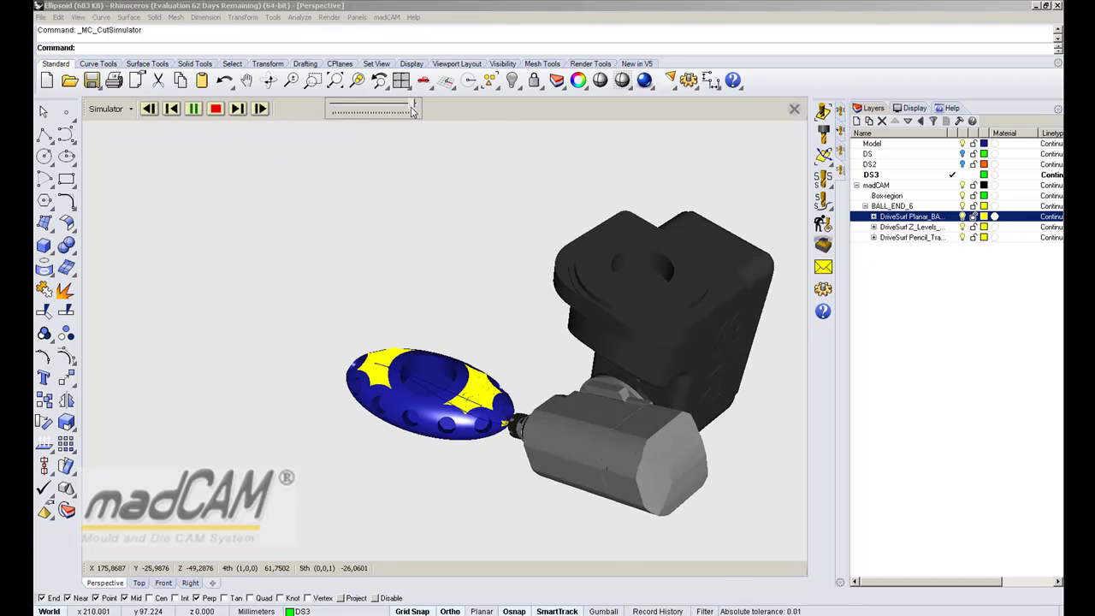
left_click_drag(413, 111, 347, 118)
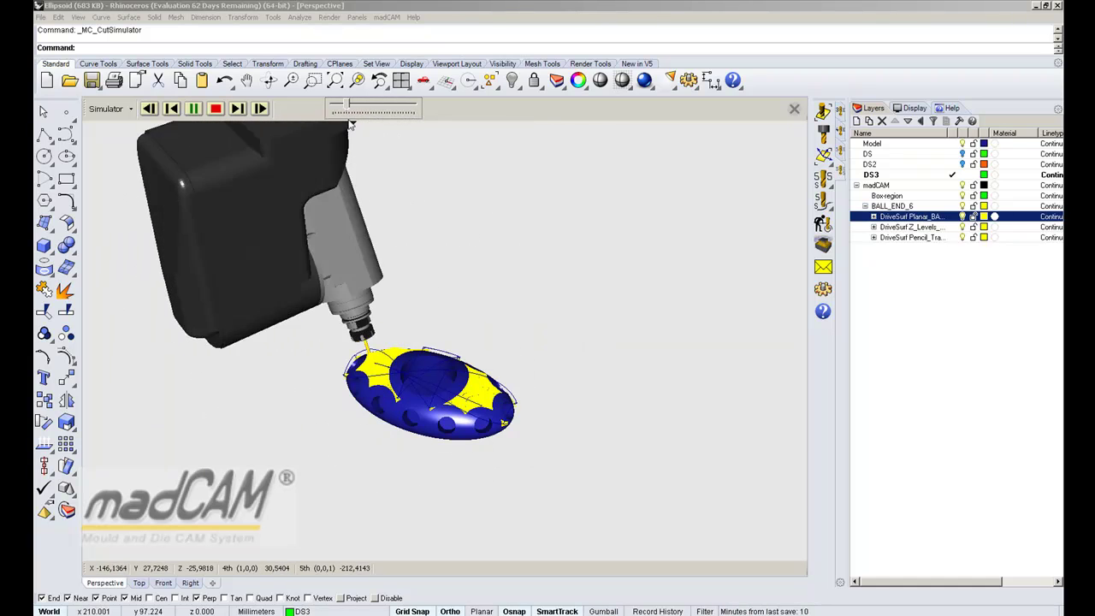
Examine the running cut simulation from several angles, up close around the tool and the ellipsoid.
scroll(574, 299, "up", 2)
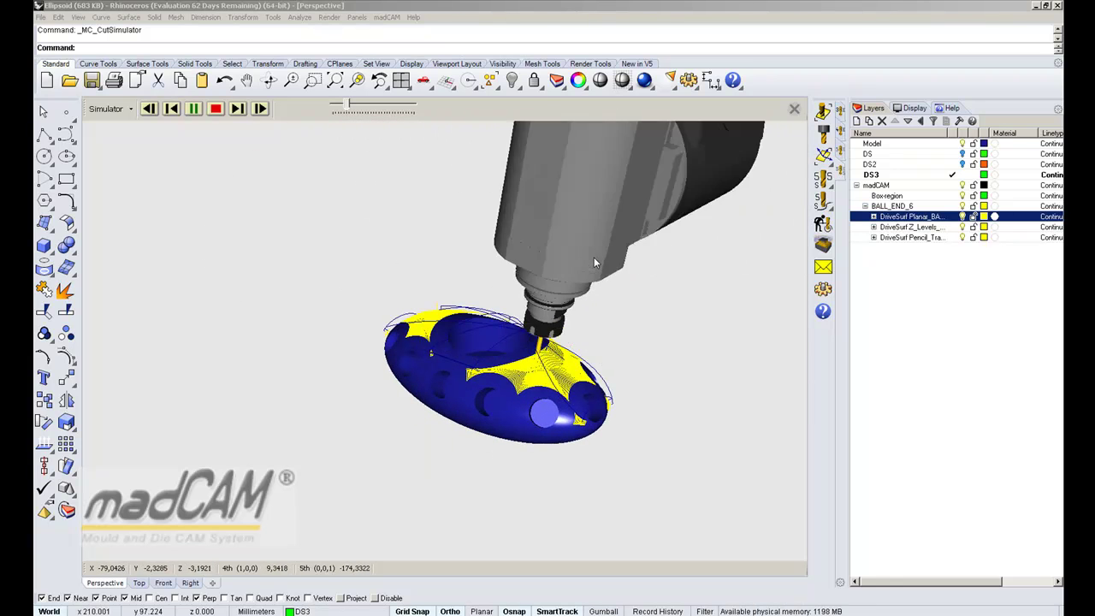
right_click_drag(593, 261, 650, 403)
scroll(650, 479, "down", 2)
right_click_drag(650, 479, 547, 450, "shift")
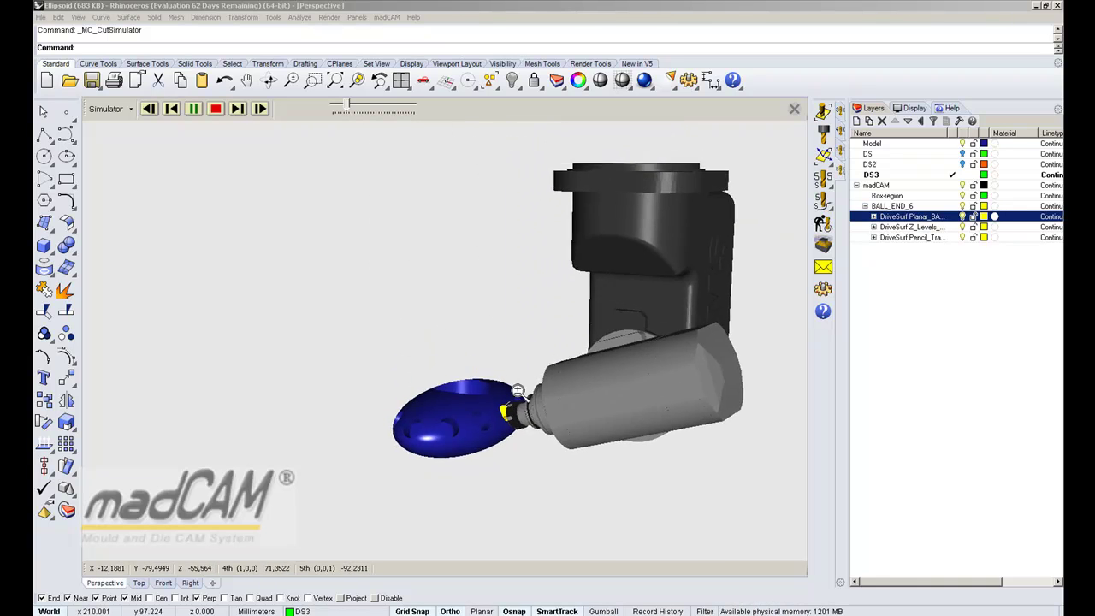
scroll(525, 269, "up", 5)
right_click_drag(525, 269, 475, 292, "shift")
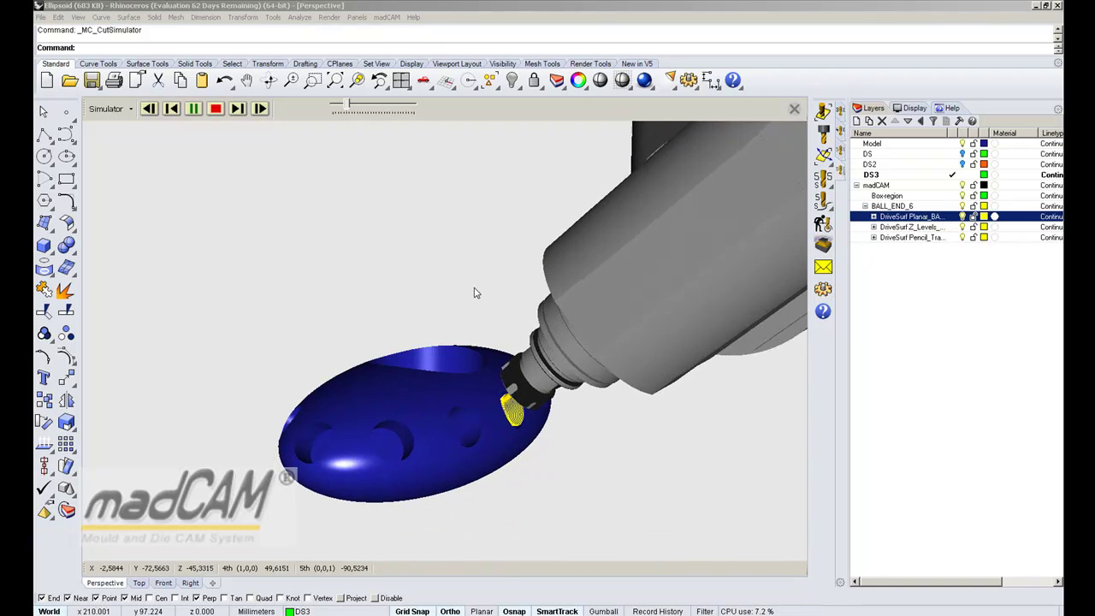
mouse_move(476, 294)
right_mouse_down()
mouse_move(496, 299)
mouse_move(468, 308)
right_mouse_up()
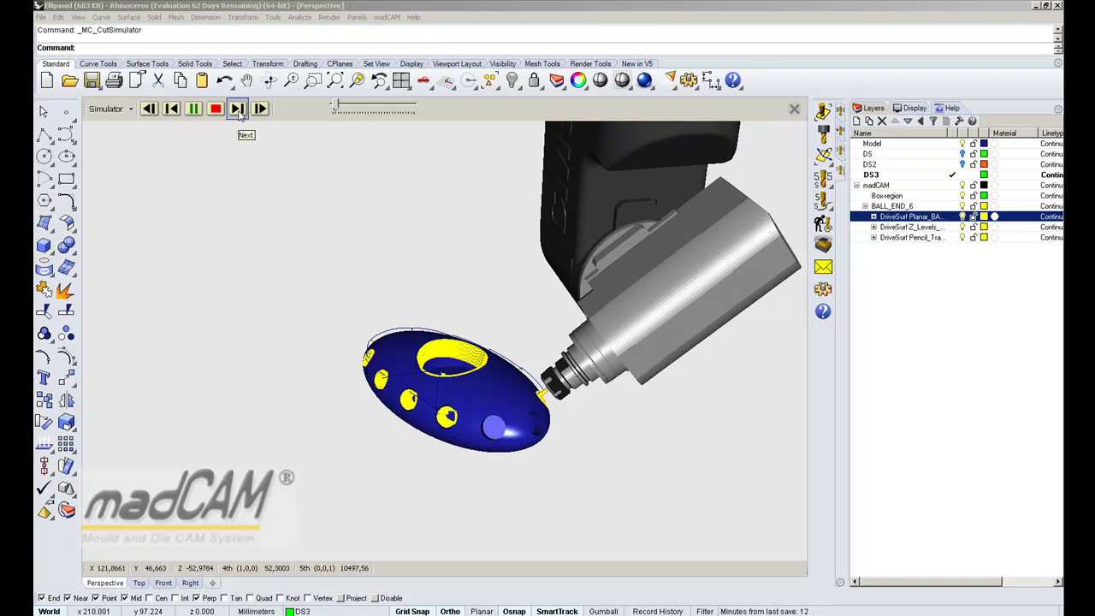
Skip ahead in the simulation, play the pencil tracing toolpath while viewing it from several angles, and close the simulator.
left_click(239, 110)
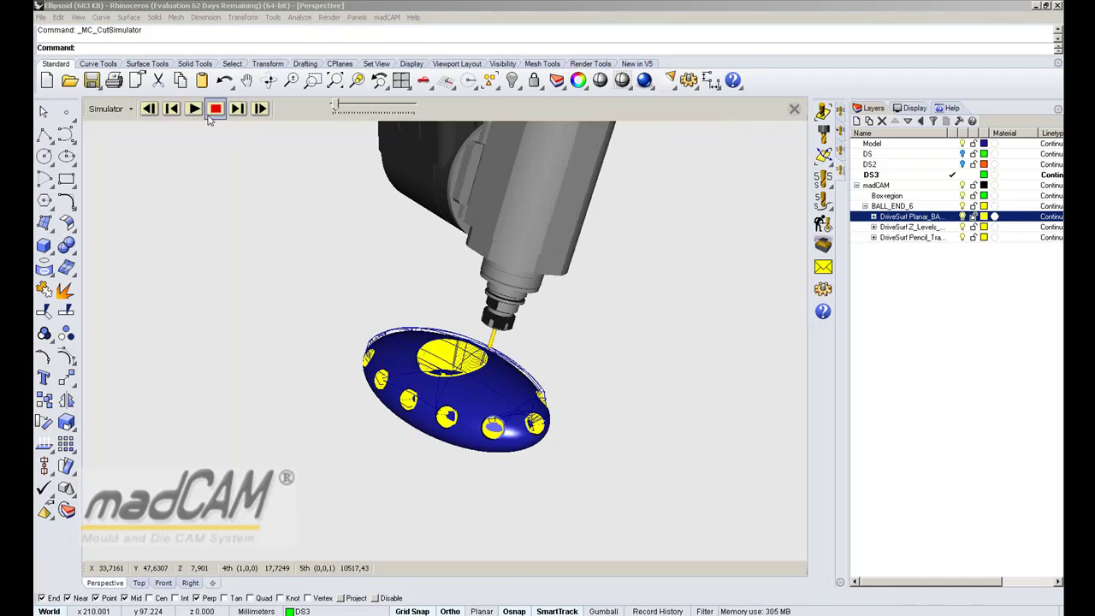
left_click(195, 109)
right_click_drag(231, 171, 364, 223)
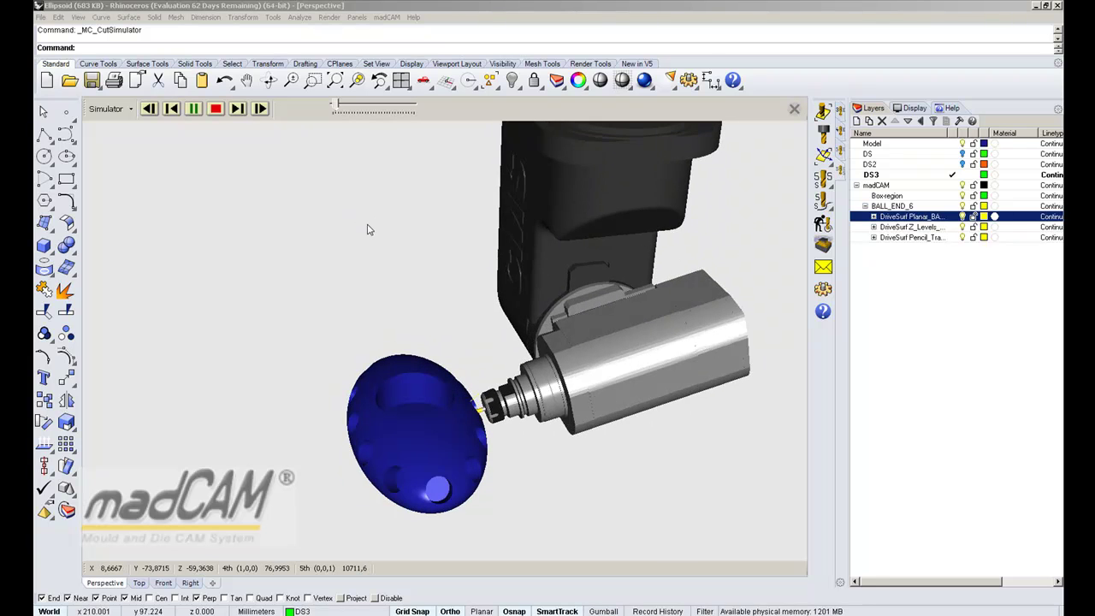
right_click_drag(367, 230, 325, 237)
right_click_drag(411, 336, 409, 294, "ctrl")
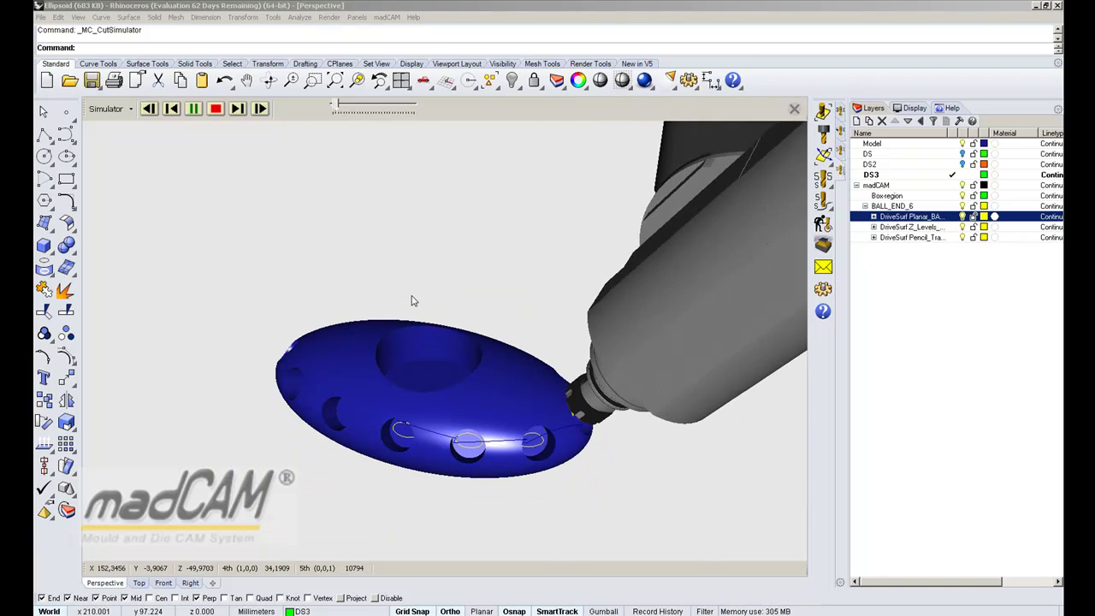
right_click_drag(411, 300, 373, 292)
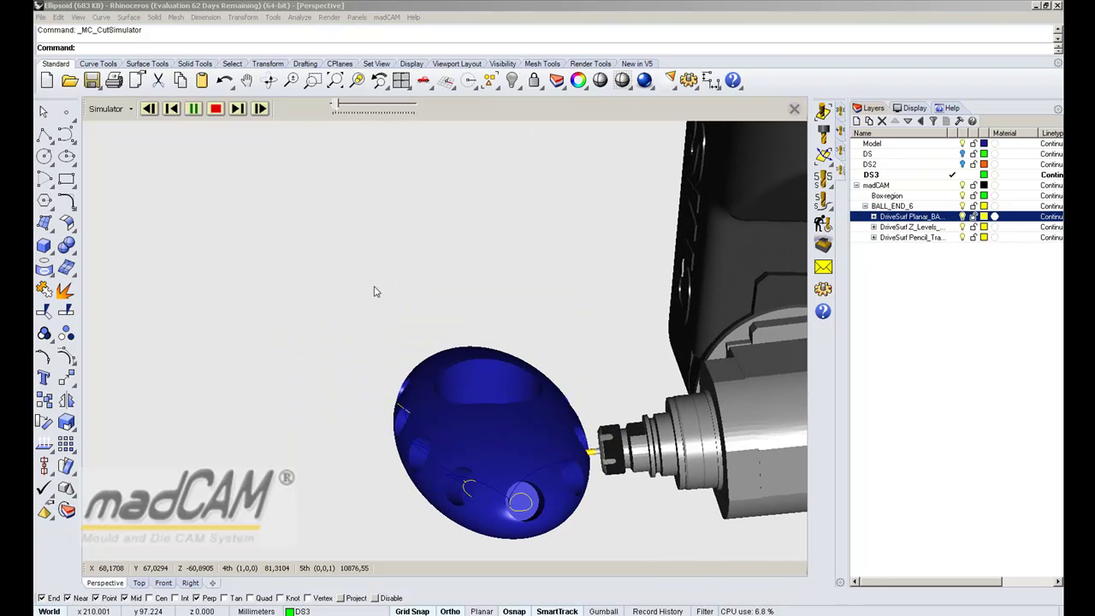
right_click_drag(374, 292, 540, 413)
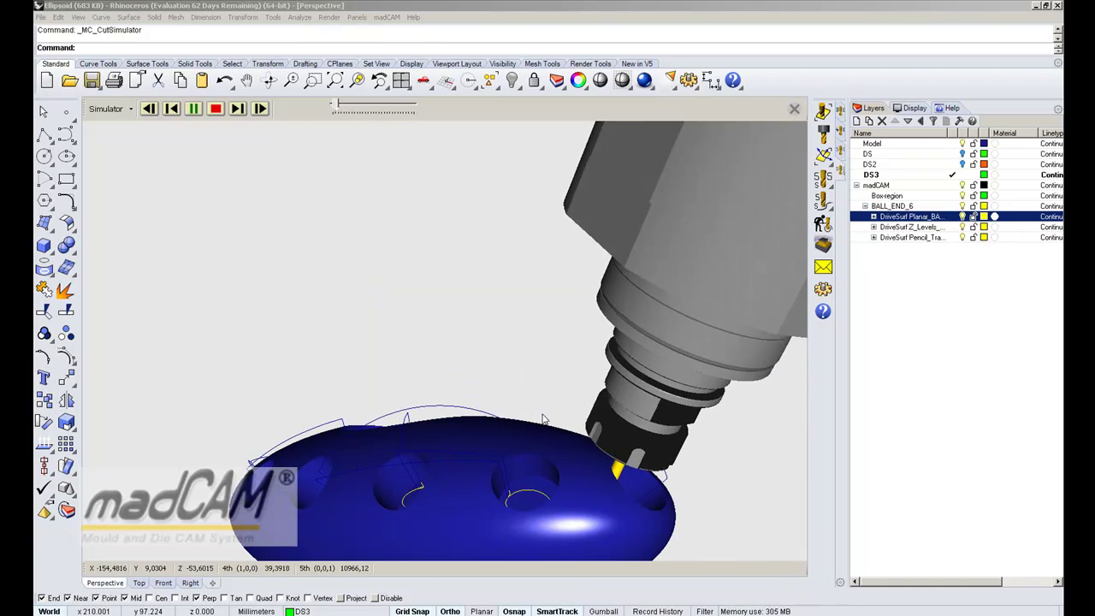
right_click_drag(469, 371, 465, 396, "ctrl")
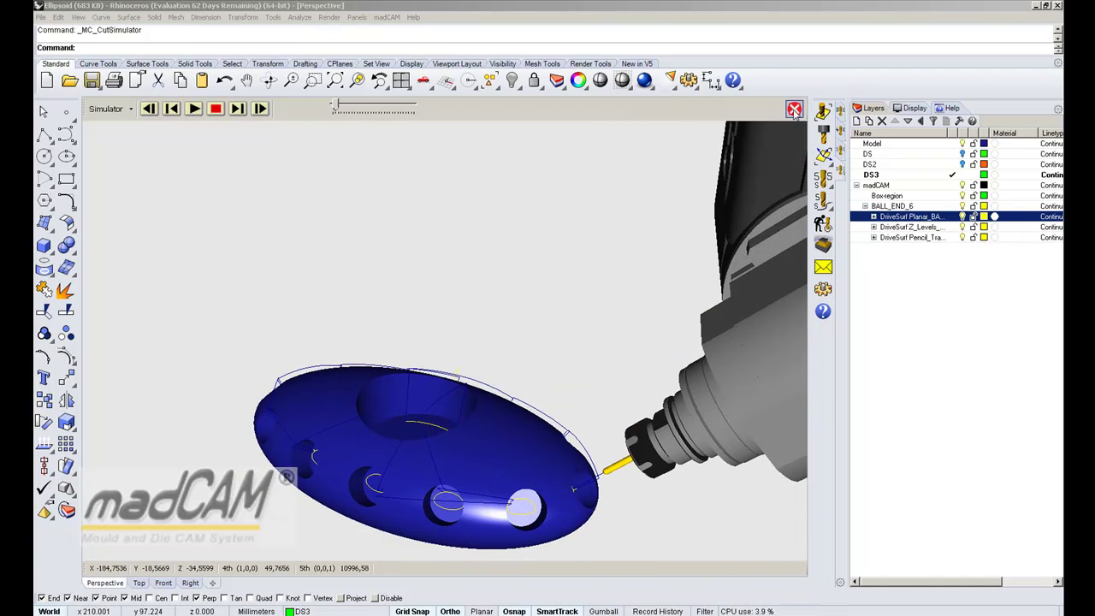
left_click(794, 109)
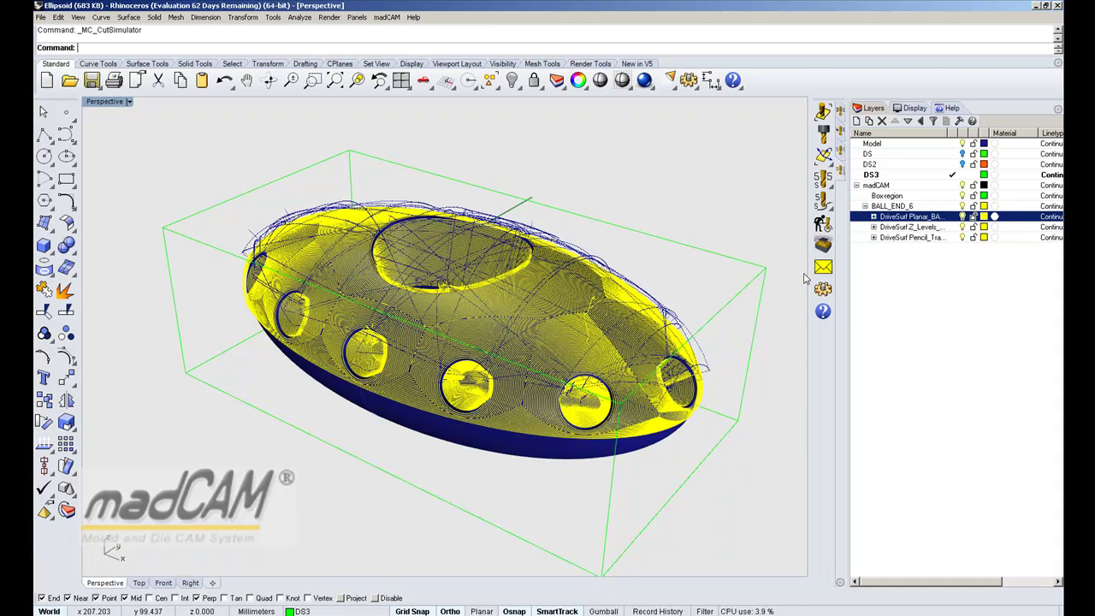
Hide the planar, Z-level and pencil tracing toolpath layers under BALL_END_6.
scroll(618, 302, "up", 3)
right_click_drag(628, 302, 710, 306)
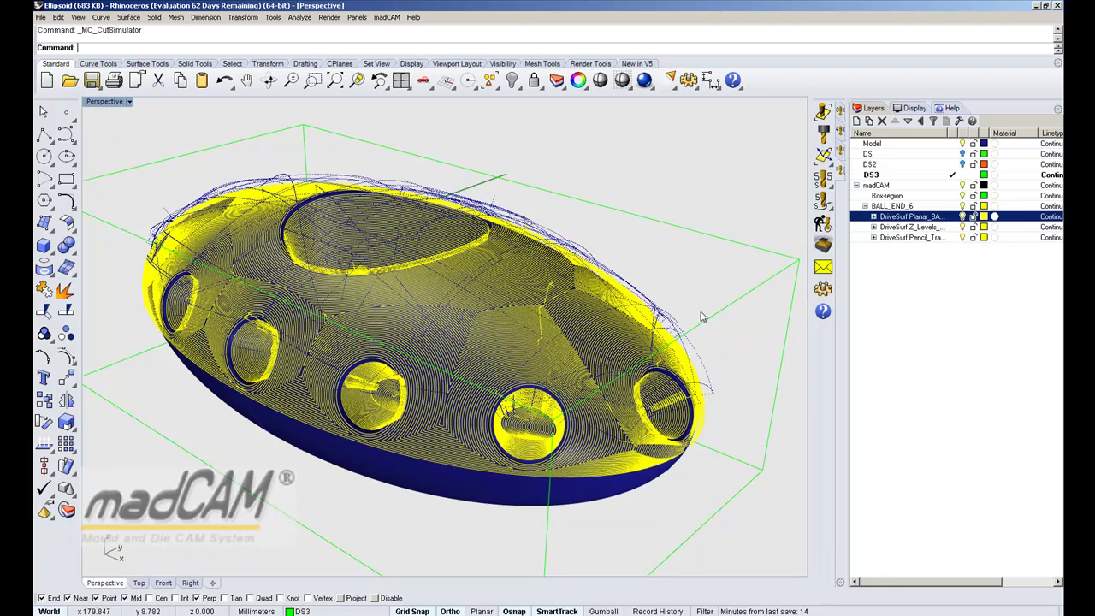
left_click(962, 216)
left_click(962, 226)
left_click(962, 237)
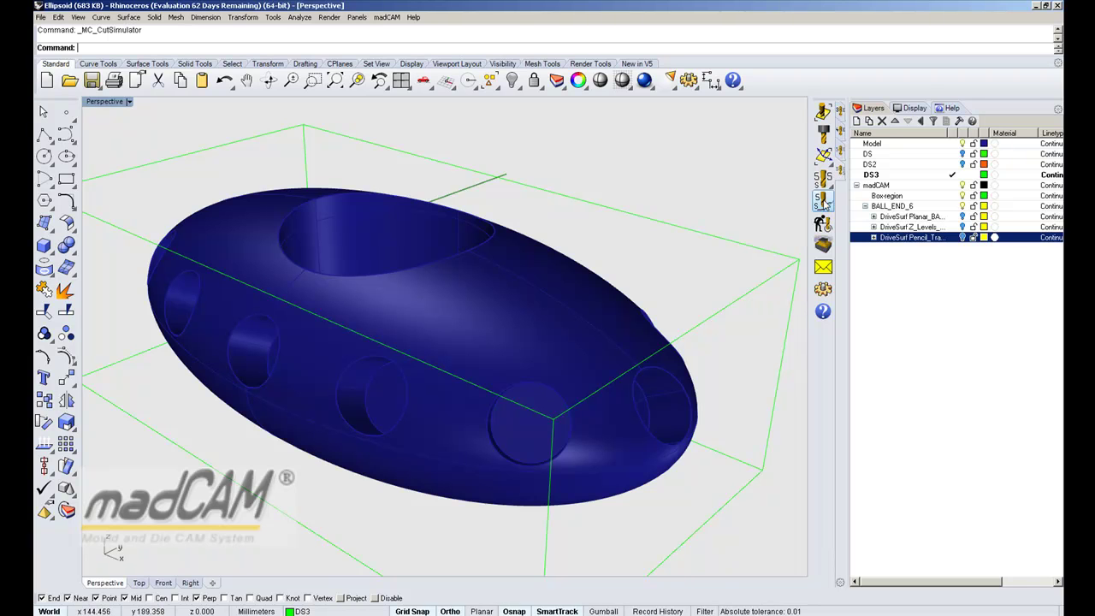
Choose the FLAT_END_6 cutter from the library, review its colour, stock and speed settings, and accept it.
left_click(823, 135)
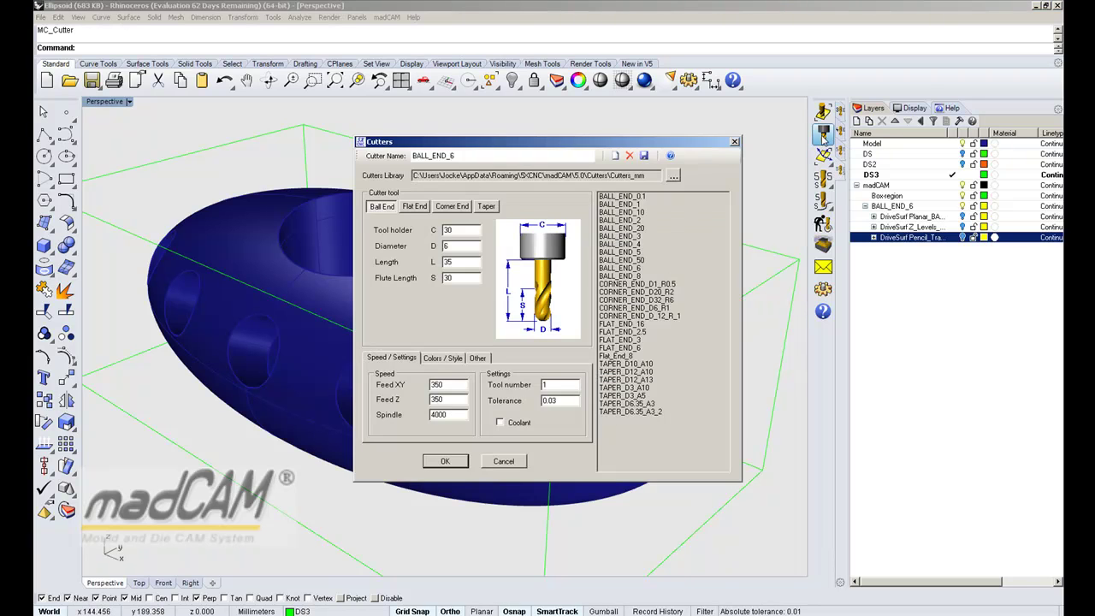
left_click(621, 348)
left_click(442, 358)
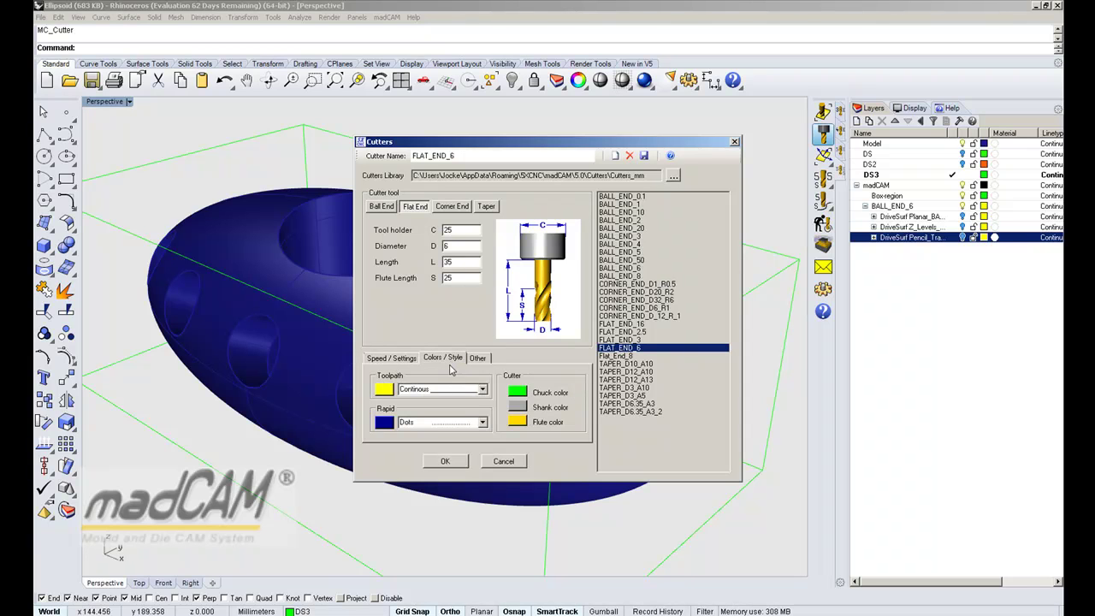
left_click(479, 359)
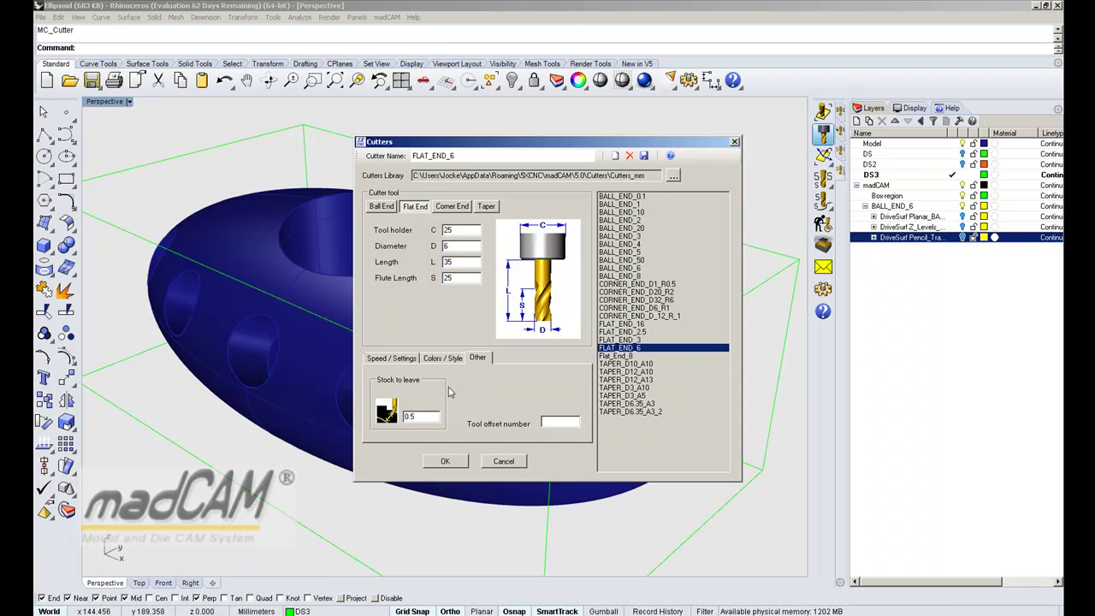
left_click(397, 360)
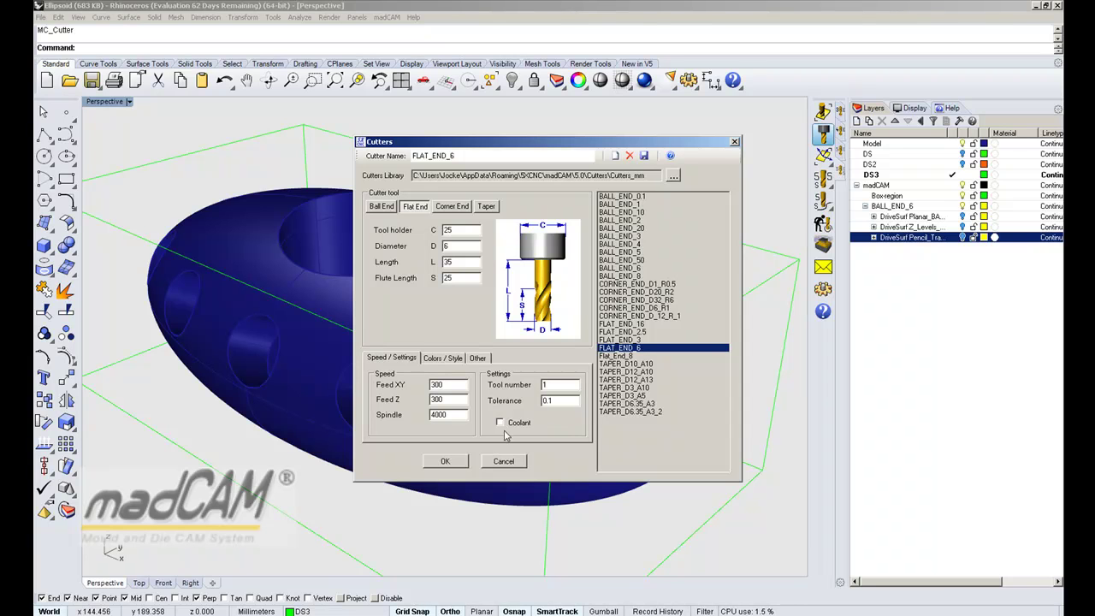
left_click(458, 462)
Review the drive surface height, depth and vertical angle limits, and accept the drive surface options.
right_click_drag(527, 441, 672, 383)
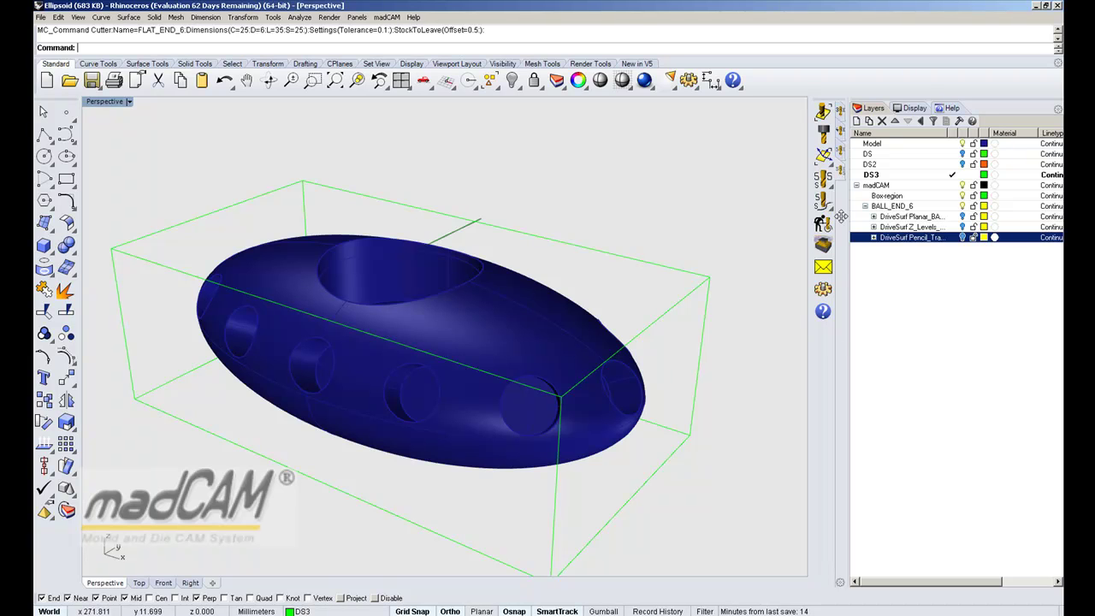
left_click(823, 157)
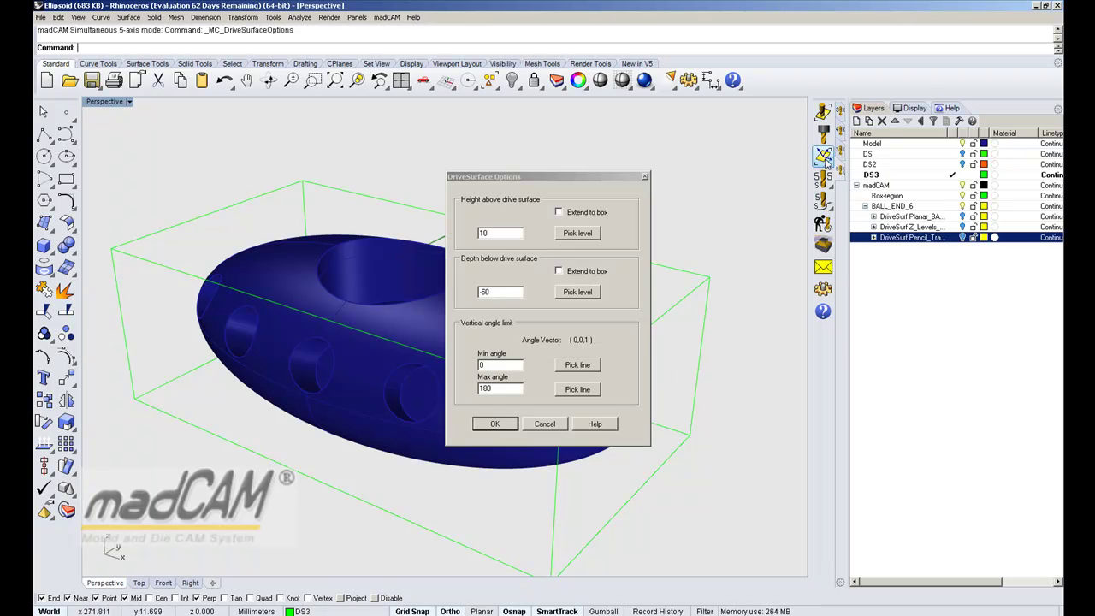
double_click(486, 294)
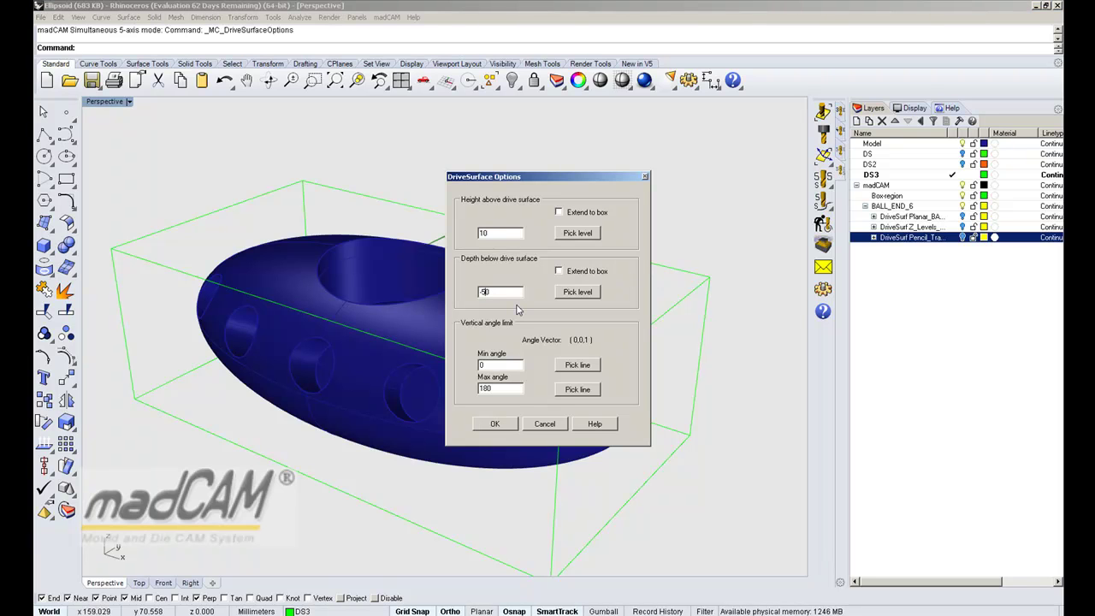
left_click(496, 424)
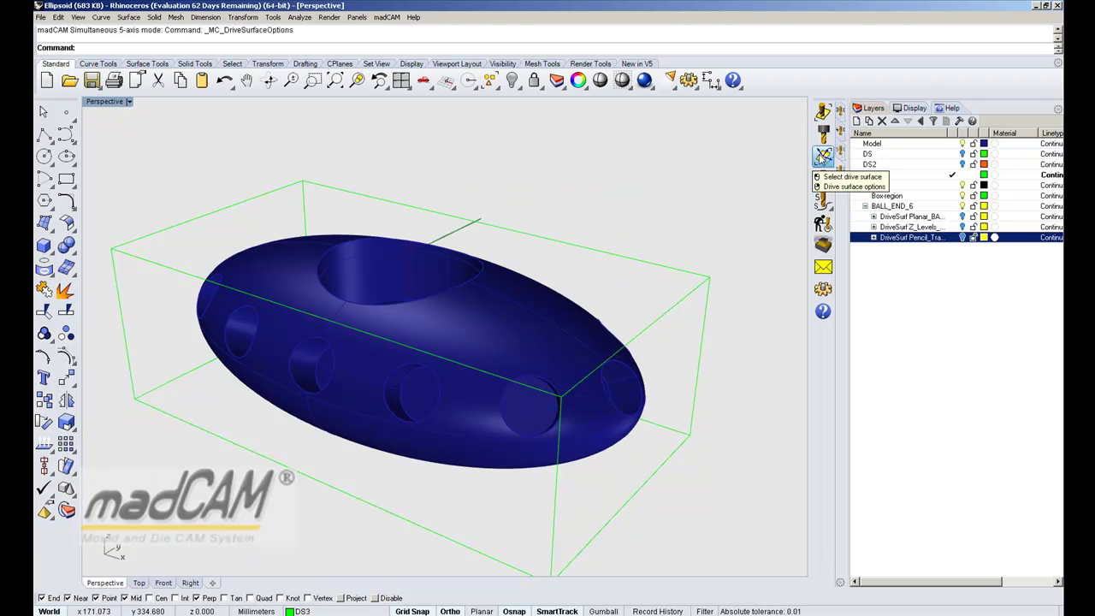
Detach the drive surface tool group and create clipping planes with Z-Top set to 0.
left_click(823, 157)
left_click_drag(794, 157, 723, 130)
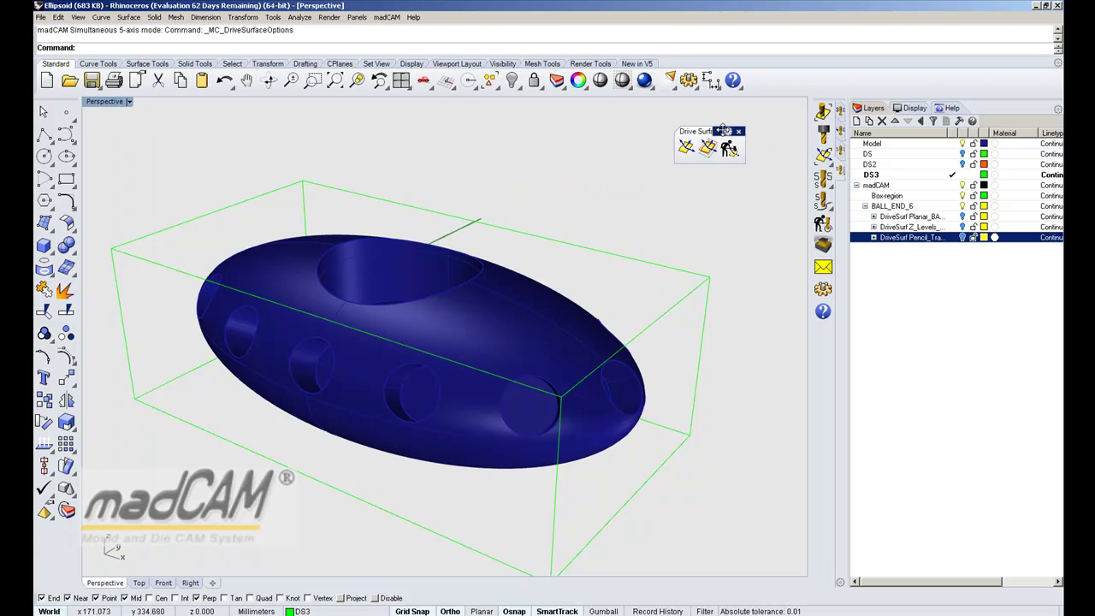
left_click(709, 151)
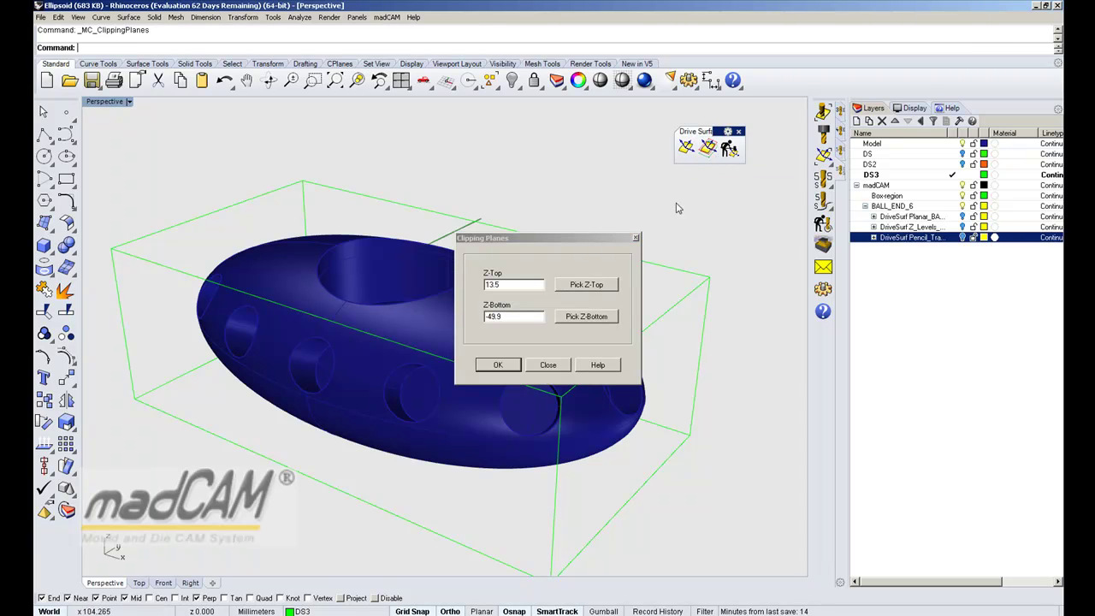
left_click(512, 285)
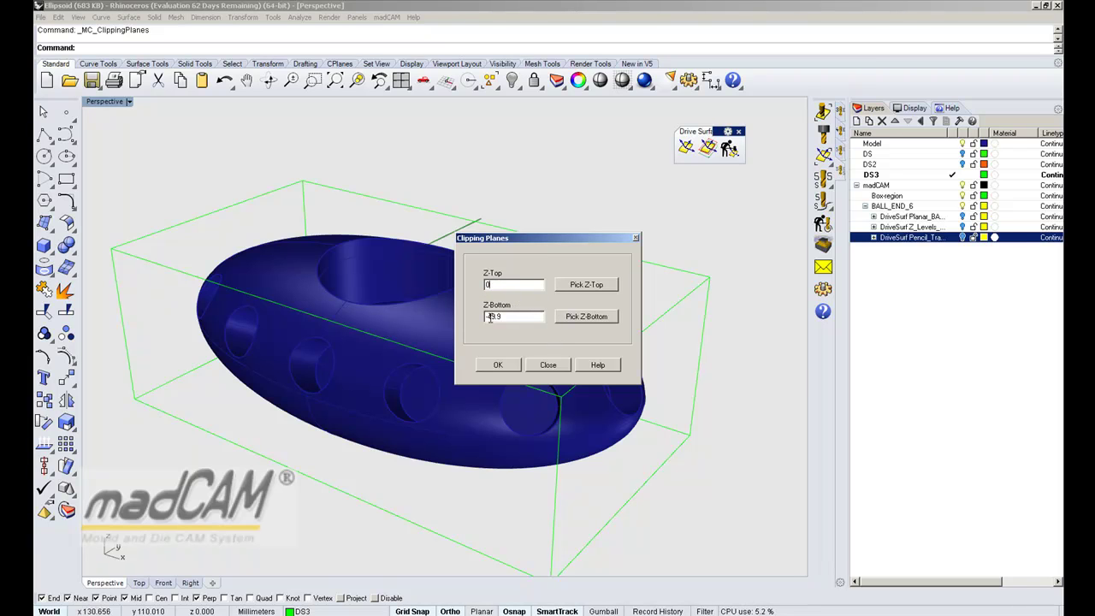
left_click(498, 365)
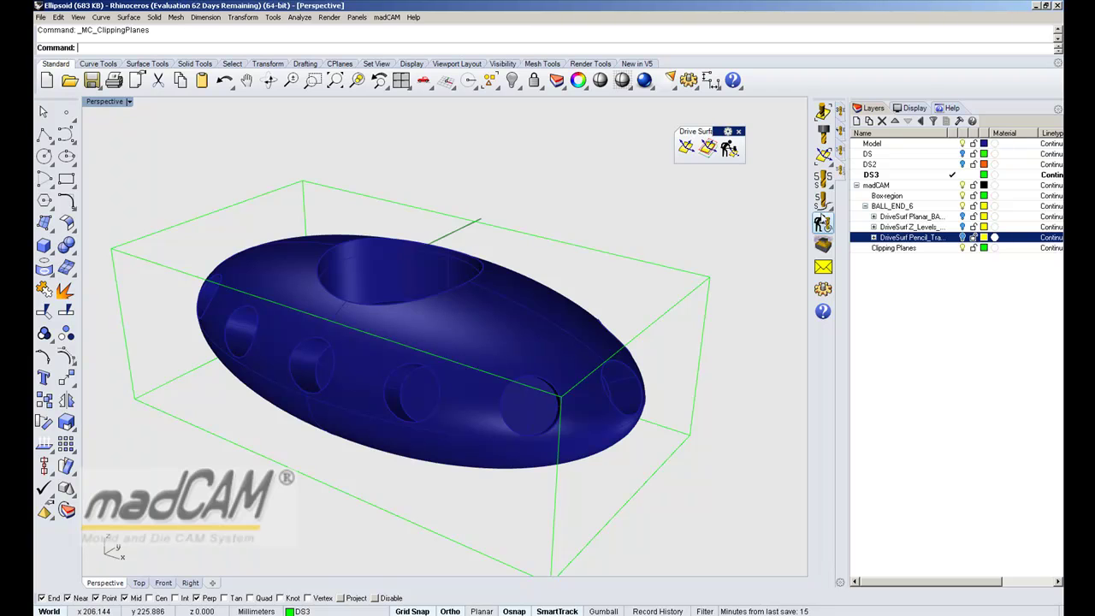
Create a simultaneous 5-axis roughing toolpath with step down 2, step over 3, stock to leave 0.5, Pocketing method and Climb direction.
left_click(823, 178)
left_click(733, 186)
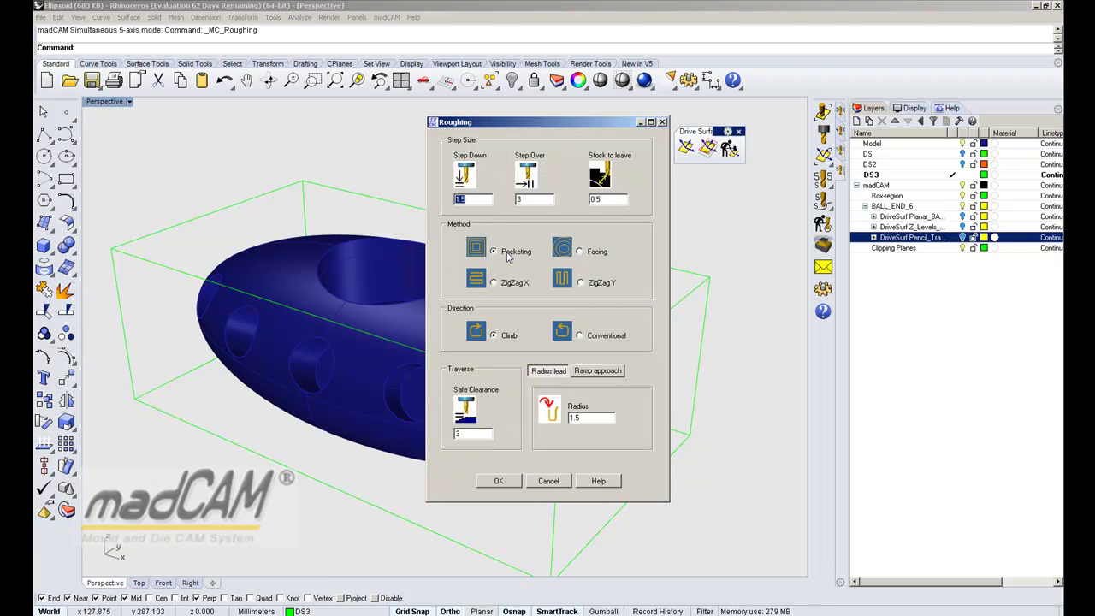
left_click(513, 482)
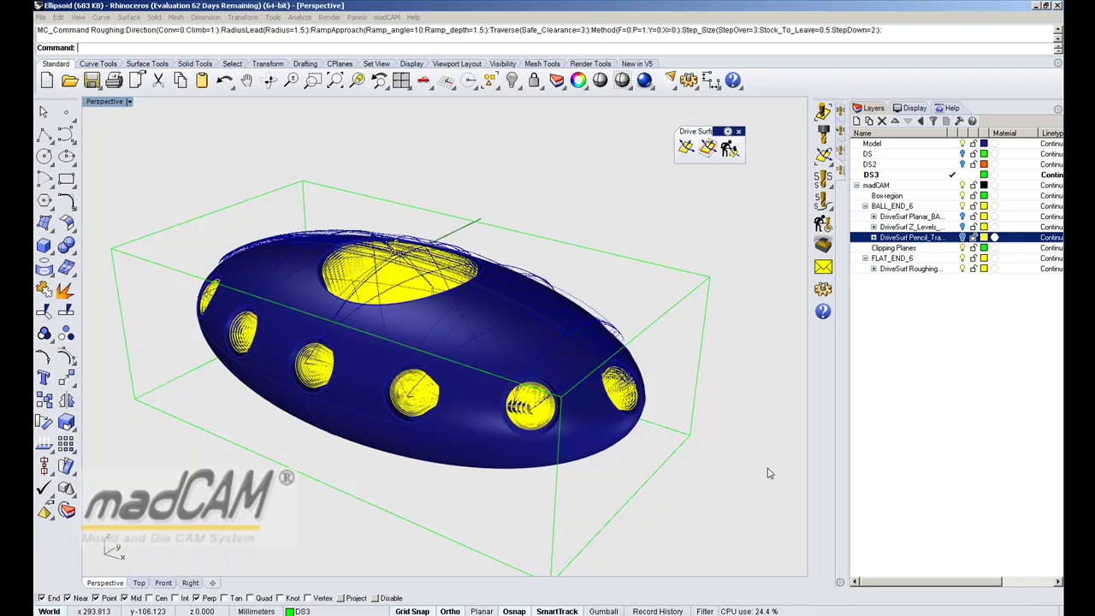
Inspect the roughing toolpath in the ellipsoid's pockets and hide its layer under FLAT_END_6.
right_click_drag(713, 443, 558, 408)
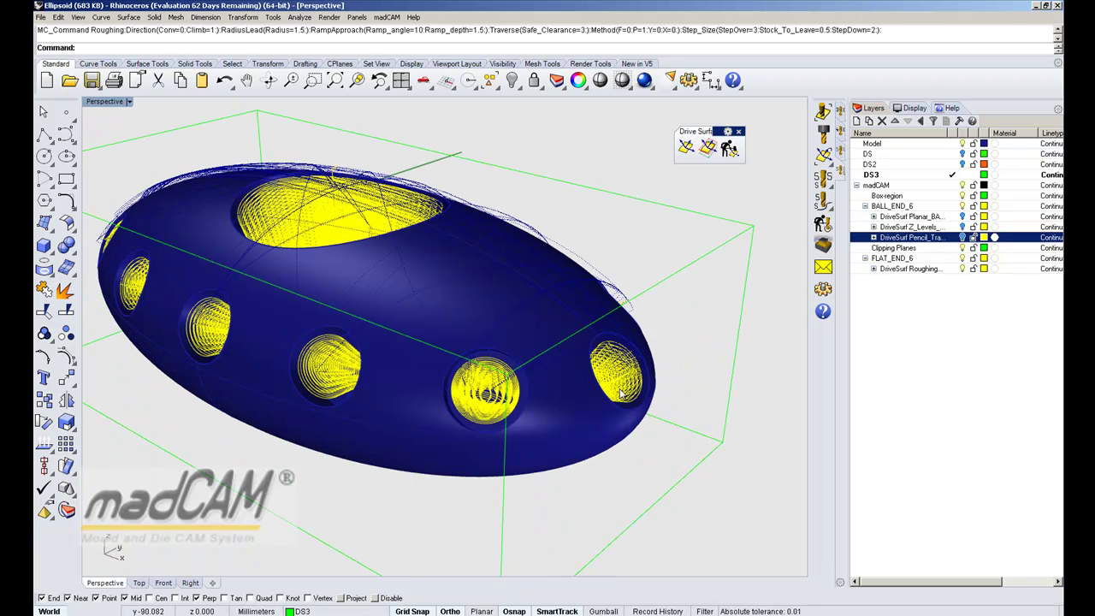
right_click_drag(633, 368, 603, 374)
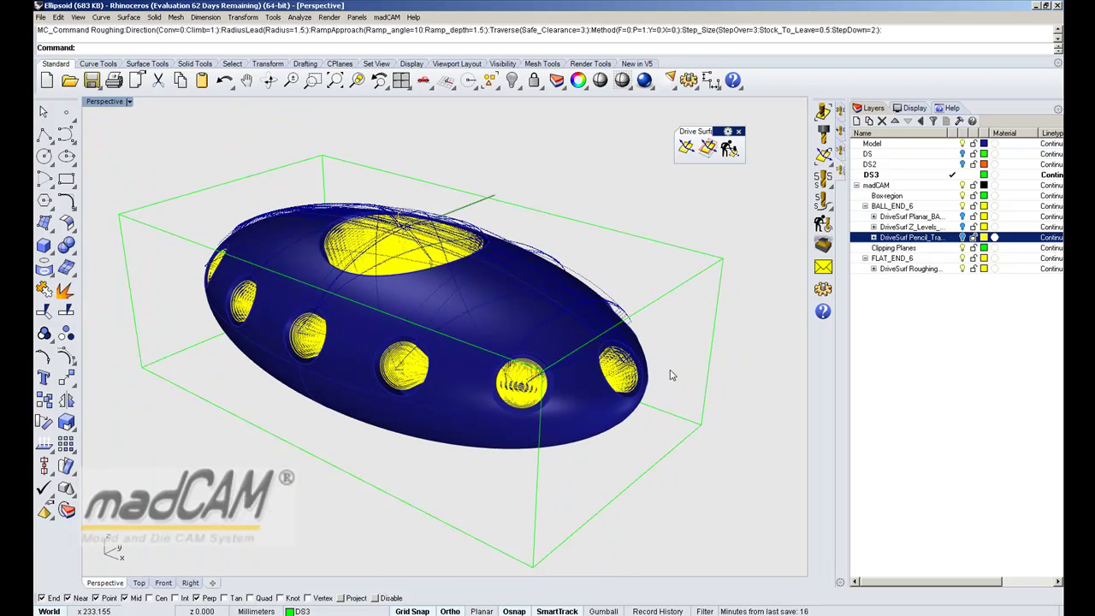
left_click(962, 269)
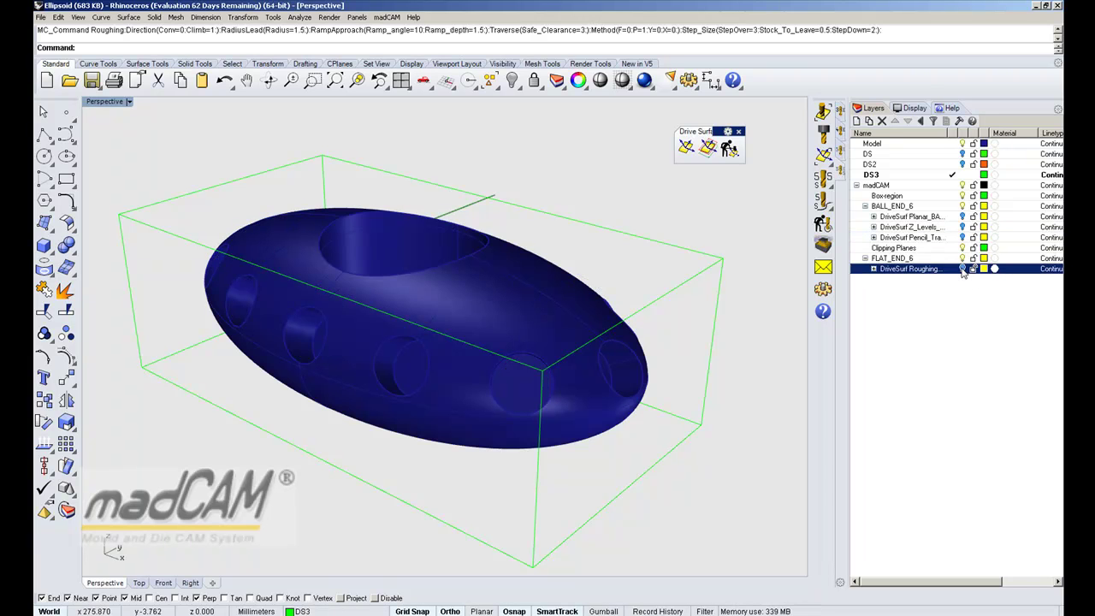
Assign the floor of the side hole nearest the ellipsoid's end as the drive surface and pick its direction.
right_click_drag(552, 428, 505, 386)
scroll(501, 386, "up", 4)
scroll(535, 389, "up", 3)
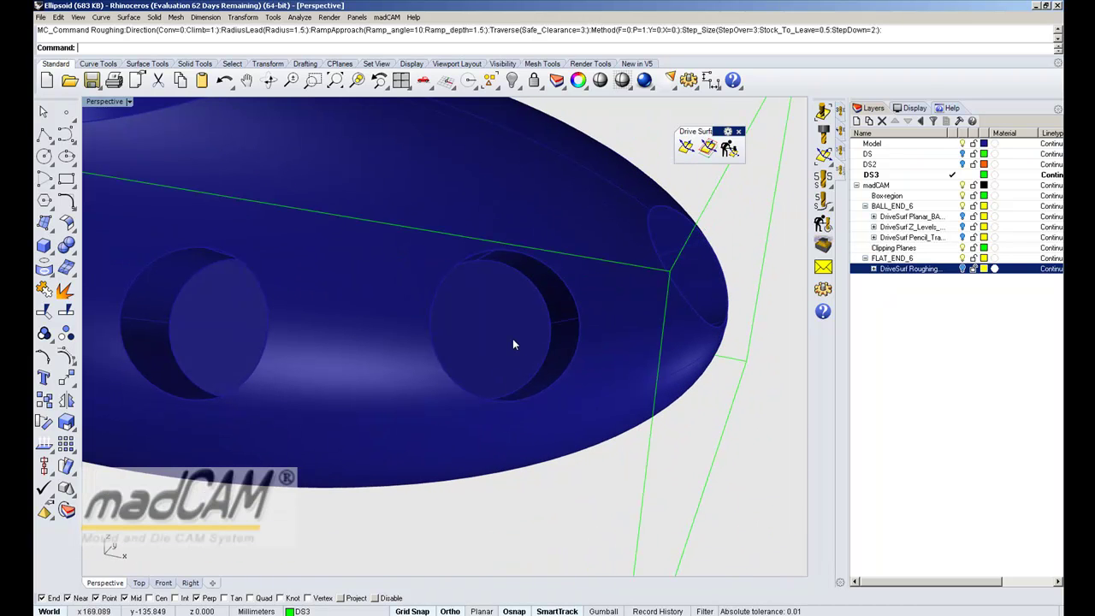
right_click_drag(517, 306, 580, 368)
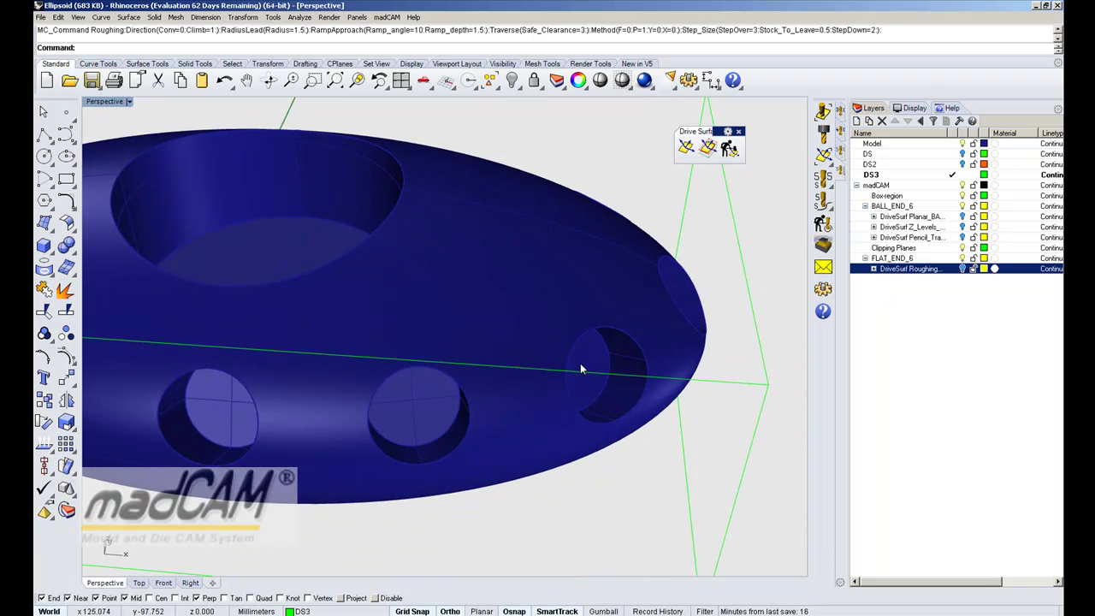
scroll(649, 341, "up", 5)
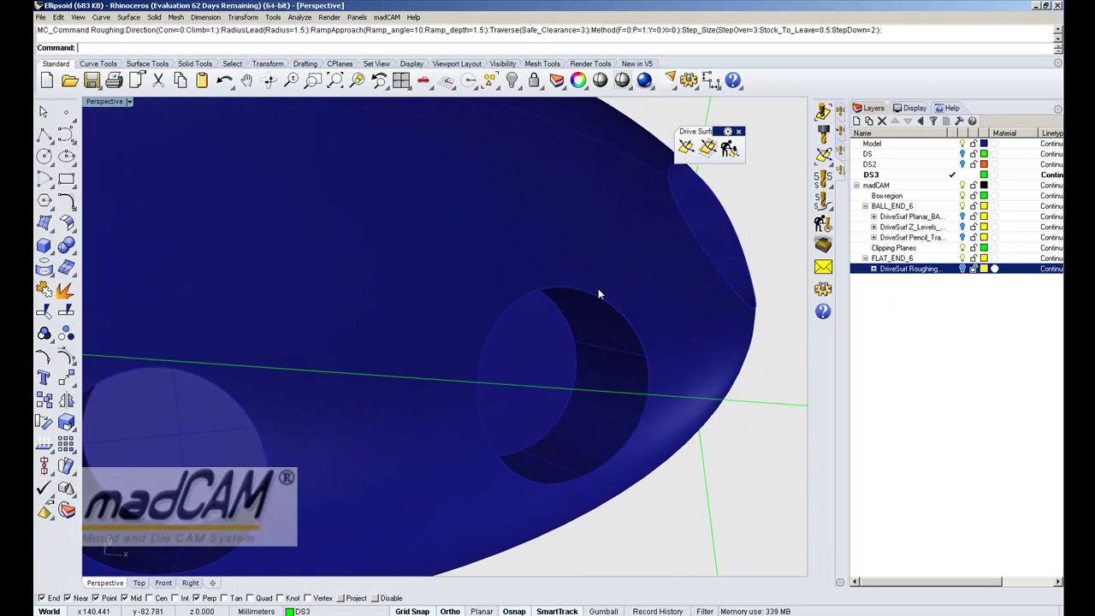
scroll(634, 409, "down", 5)
right_click_drag(578, 391, 556, 396, "shift")
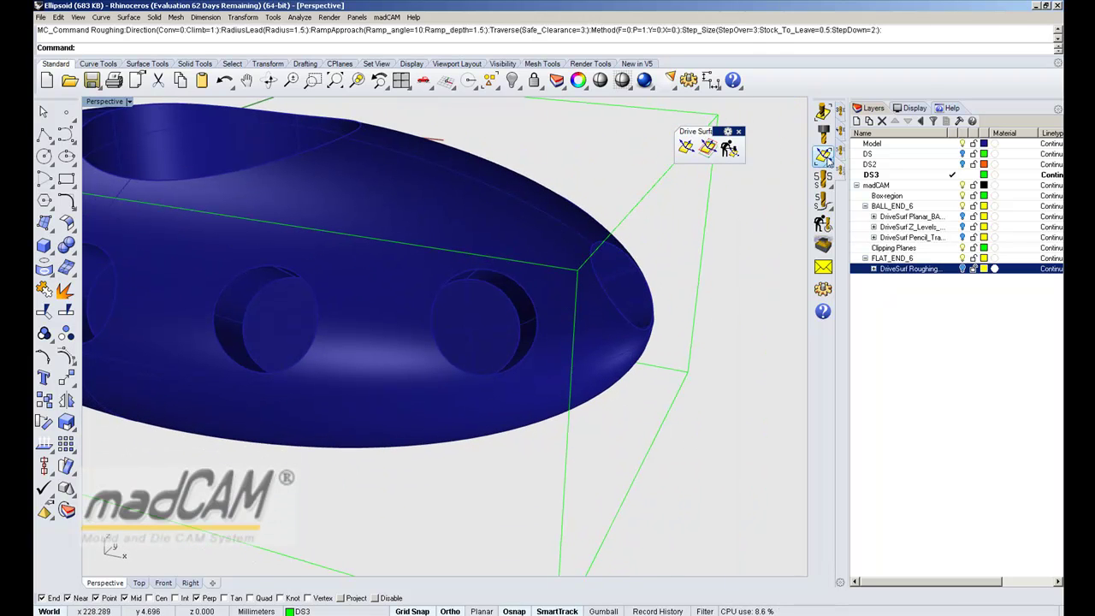
left_click(823, 177)
left_click(499, 327)
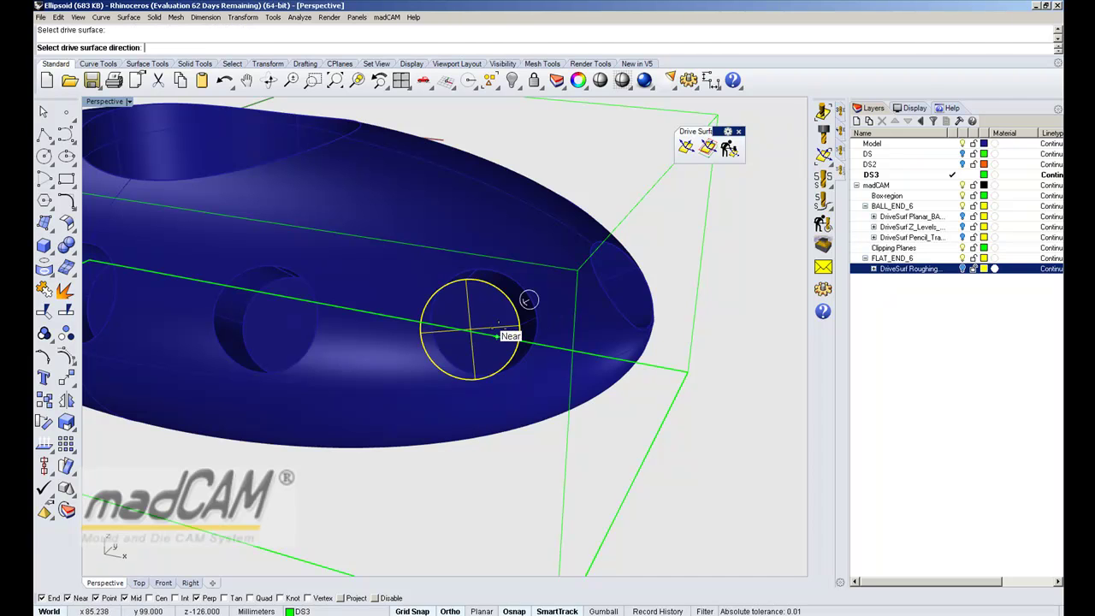
left_click(511, 307)
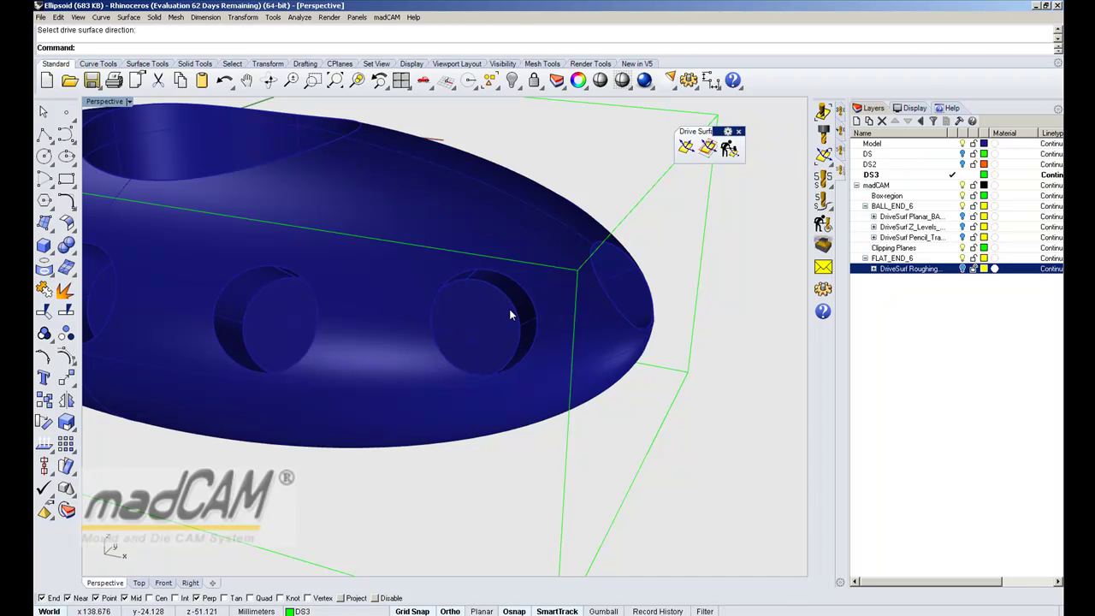
Set the drive surface options to a height of 30 above and a depth of 0 below the surface.
left_click(822, 155)
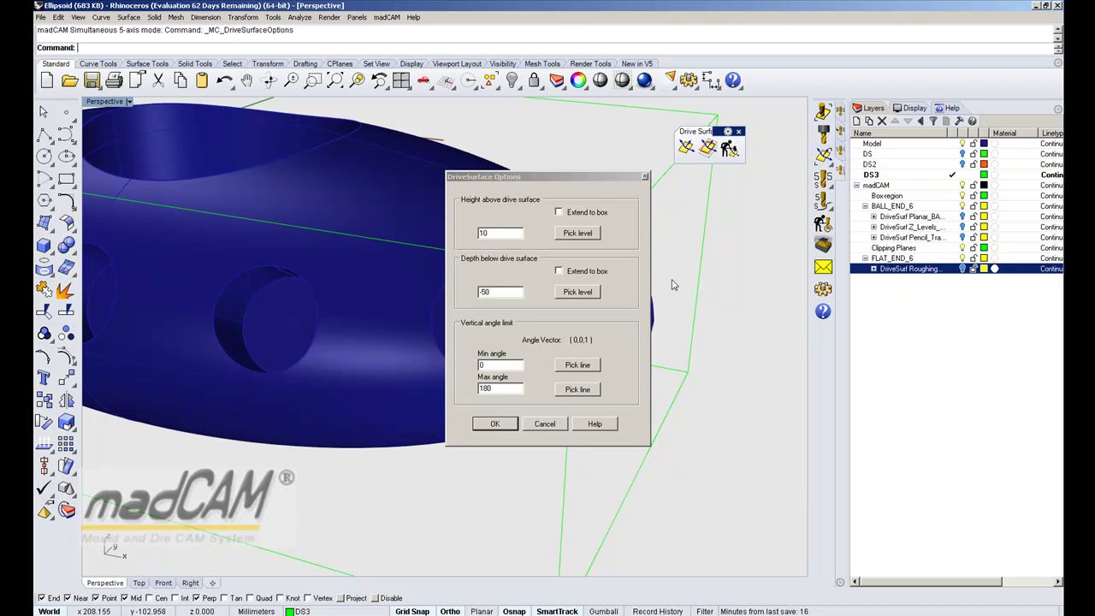
double_click(495, 233)
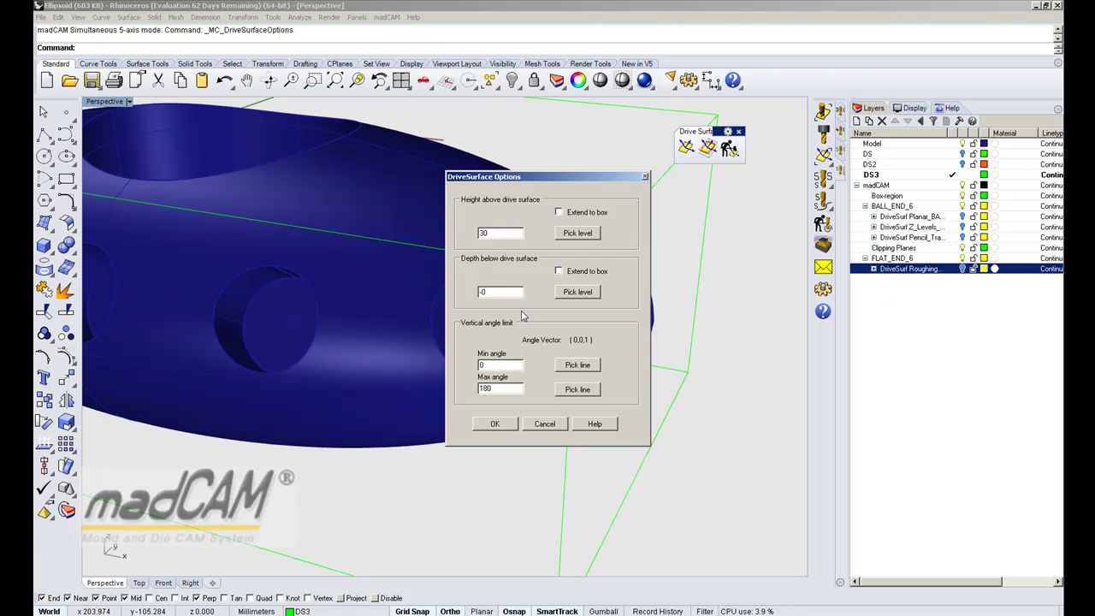
left_click(494, 423)
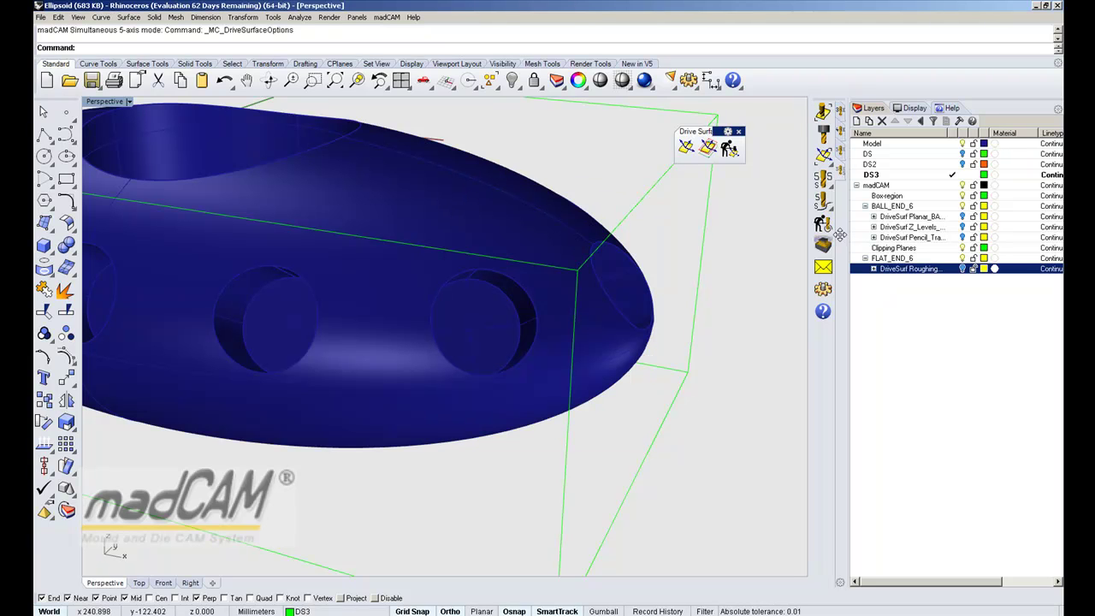
Create a simultaneous 5-axis roughing toolpath in the side hole with step down 2, step over 3, stock to leave 0.5 and Climb direction.
left_click(826, 180)
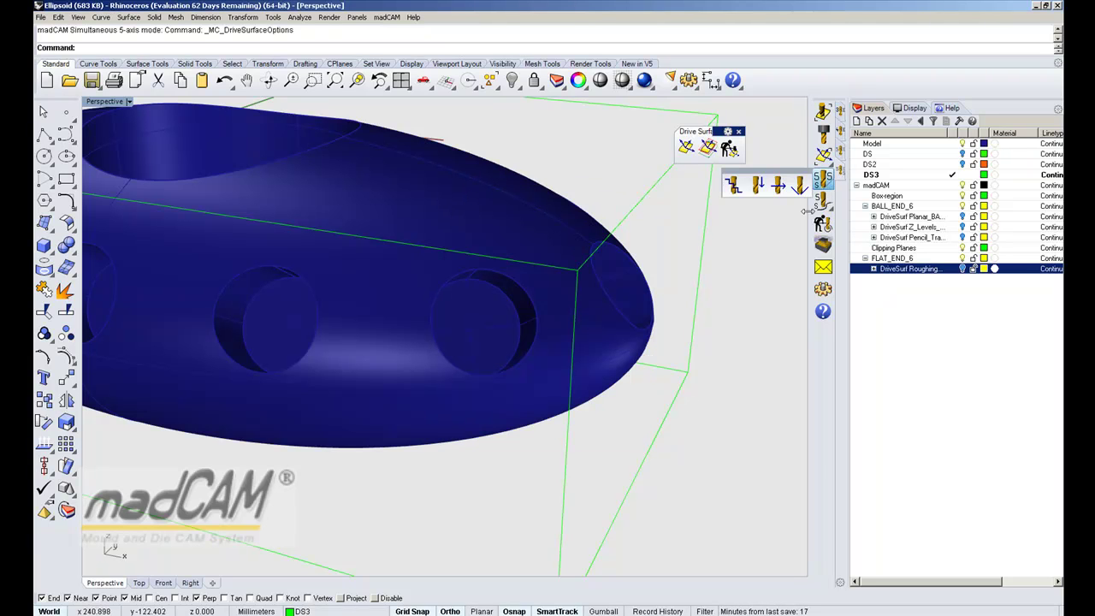
left_click(733, 187)
left_click(501, 484)
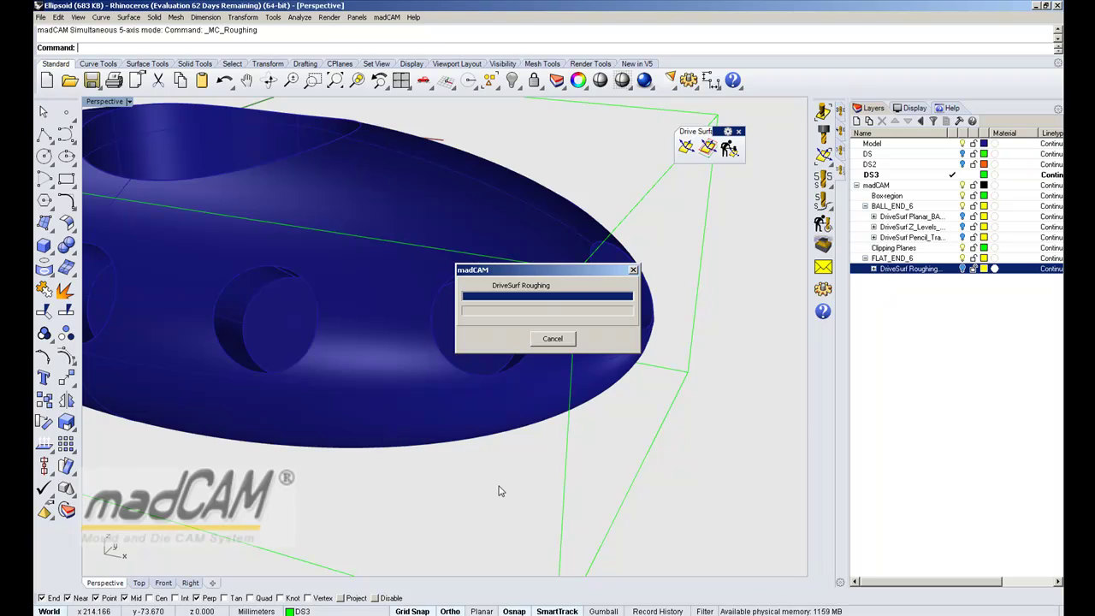
right_click_drag(502, 478, 578, 399)
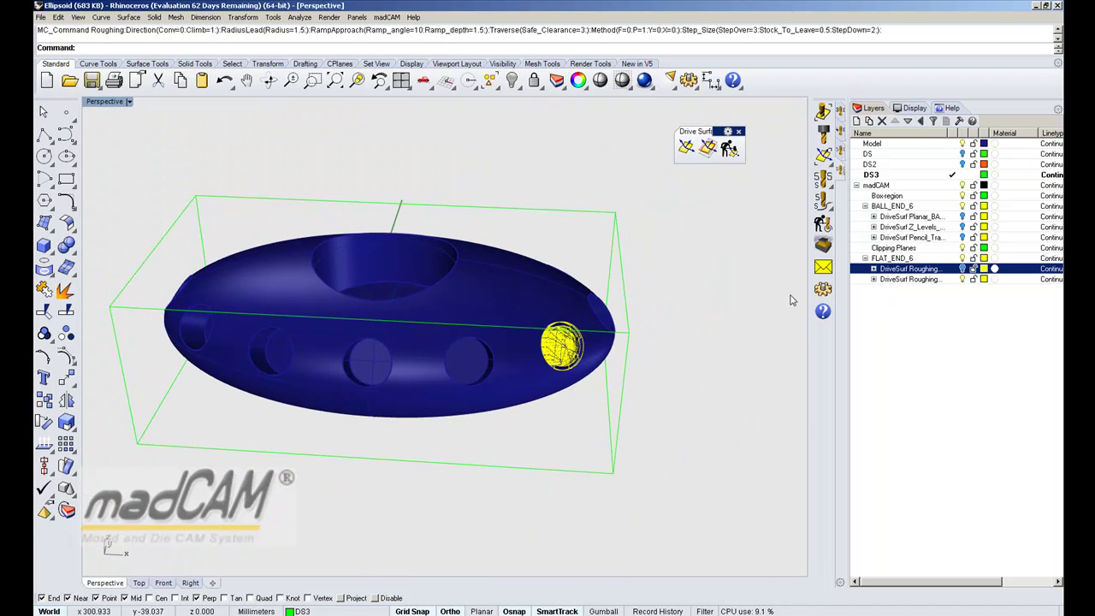
Simulate the side hole's roughing toolpath at increased speed, inspect the cutter and spindle from several angles, and close the simulator.
left_click(824, 246)
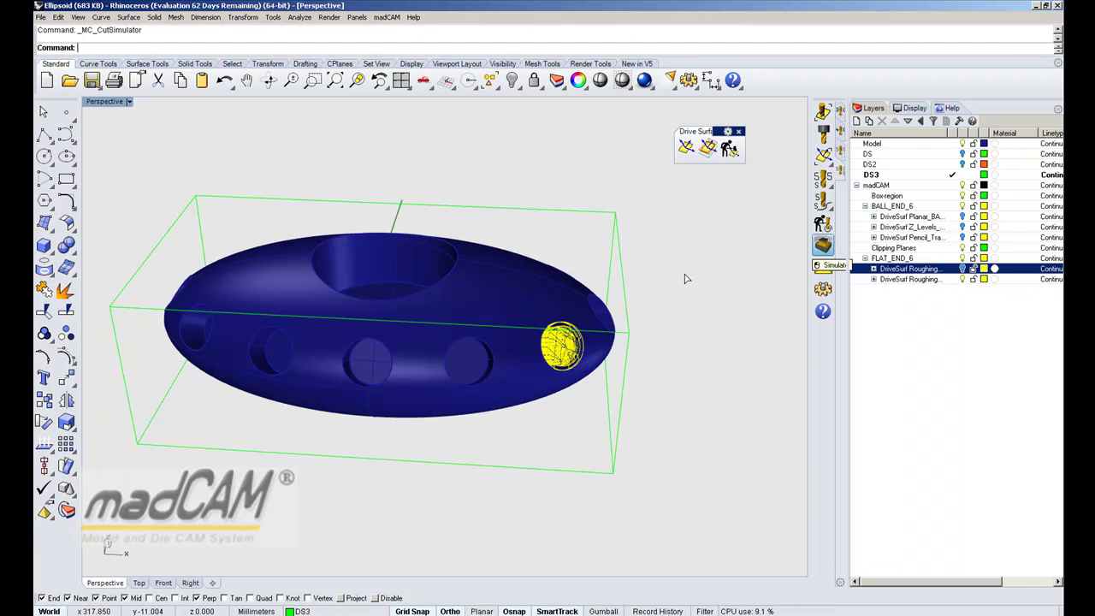
left_click(193, 109)
scroll(328, 278, "down", 10)
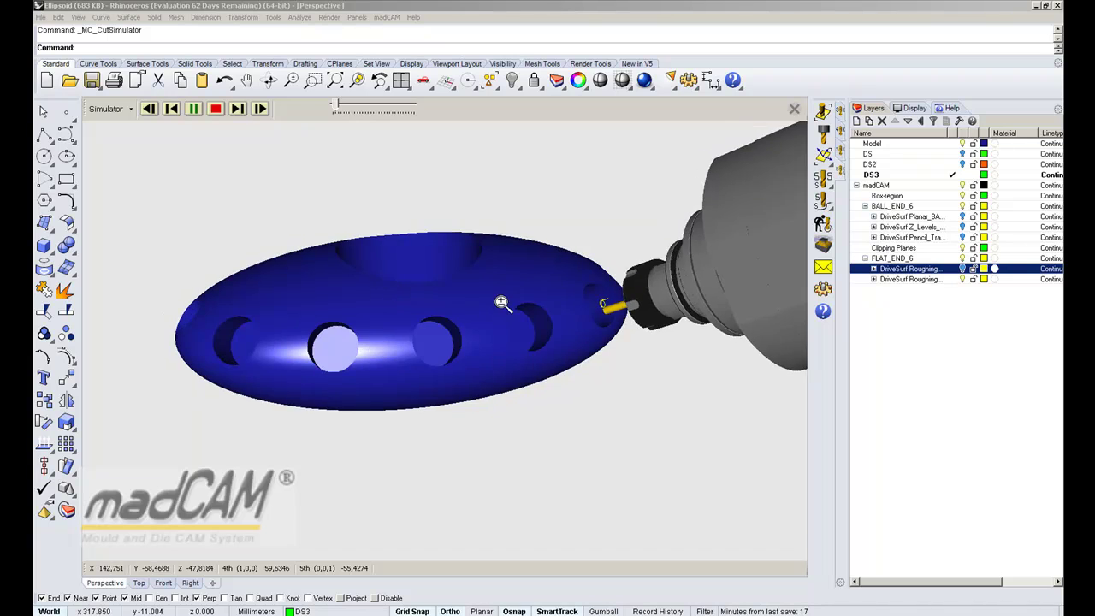
scroll(479, 313, "up", 3)
right_click_drag(537, 293, 508, 296, "shift")
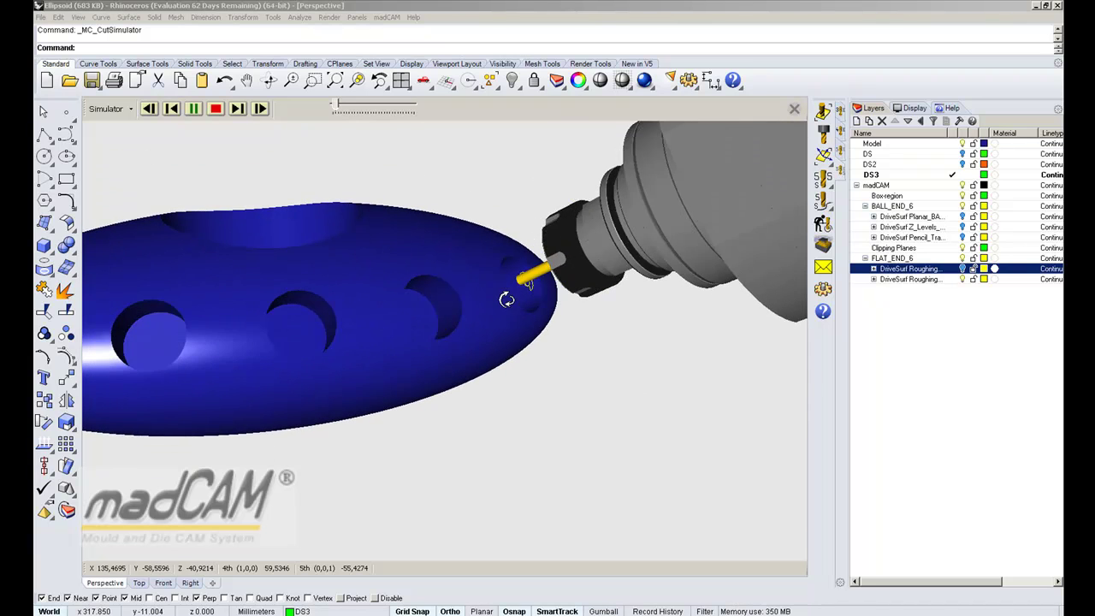
scroll(514, 277, "up", 5)
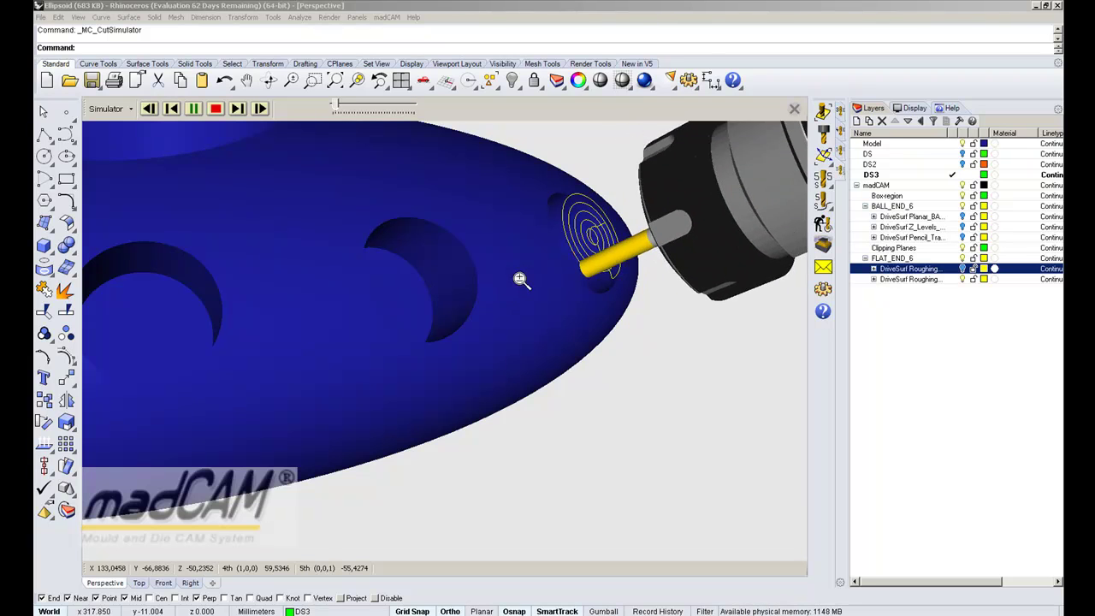
scroll(519, 278, "down", 6)
right_click_drag(518, 342, 479, 407)
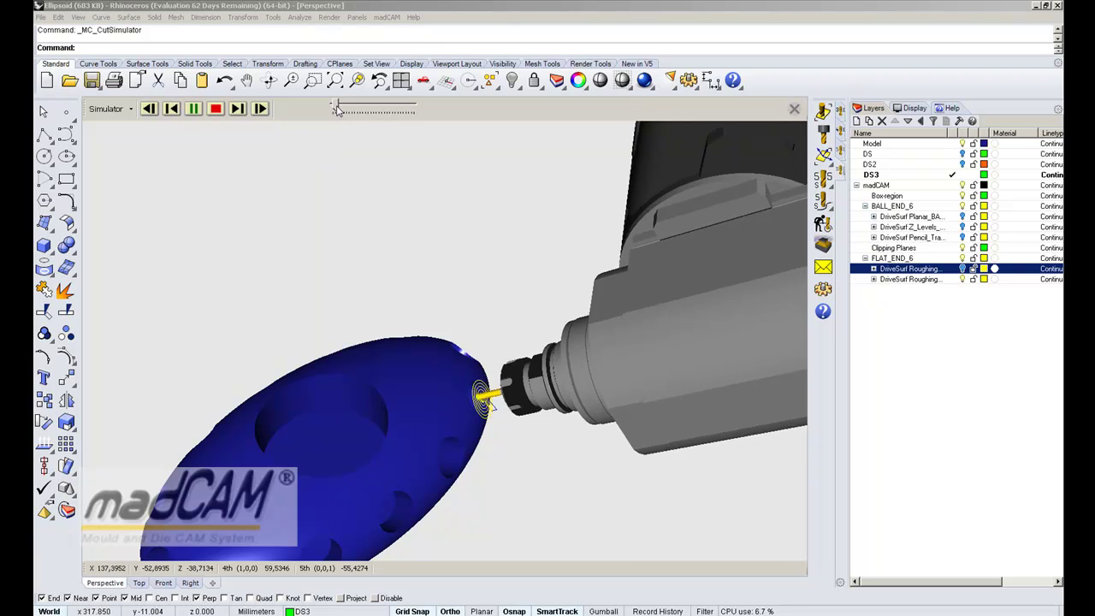
left_click_drag(343, 110, 353, 109)
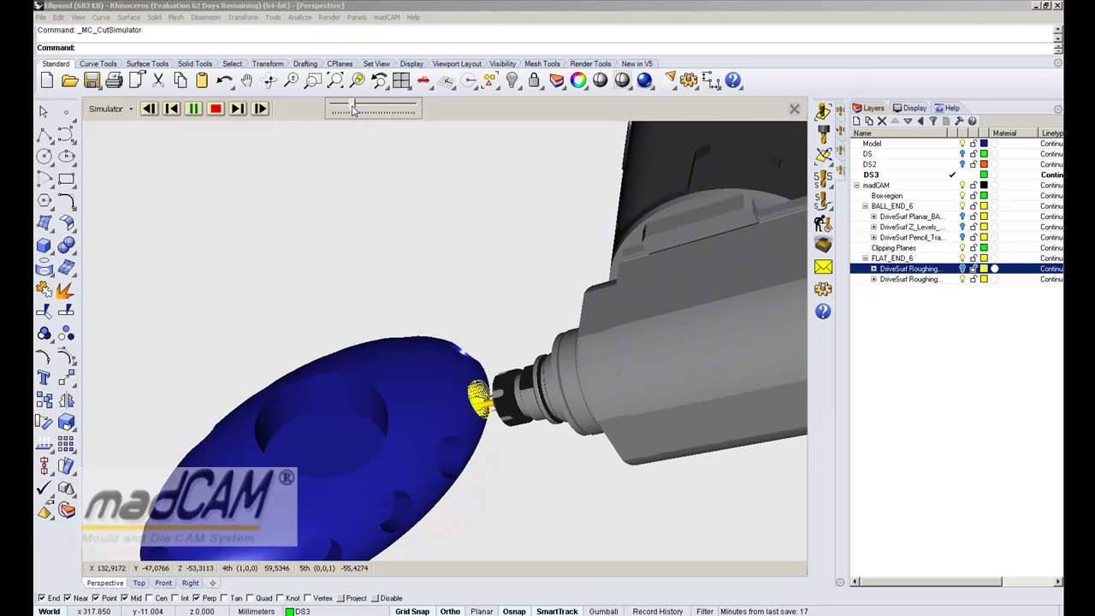
right_click_drag(476, 303, 462, 283)
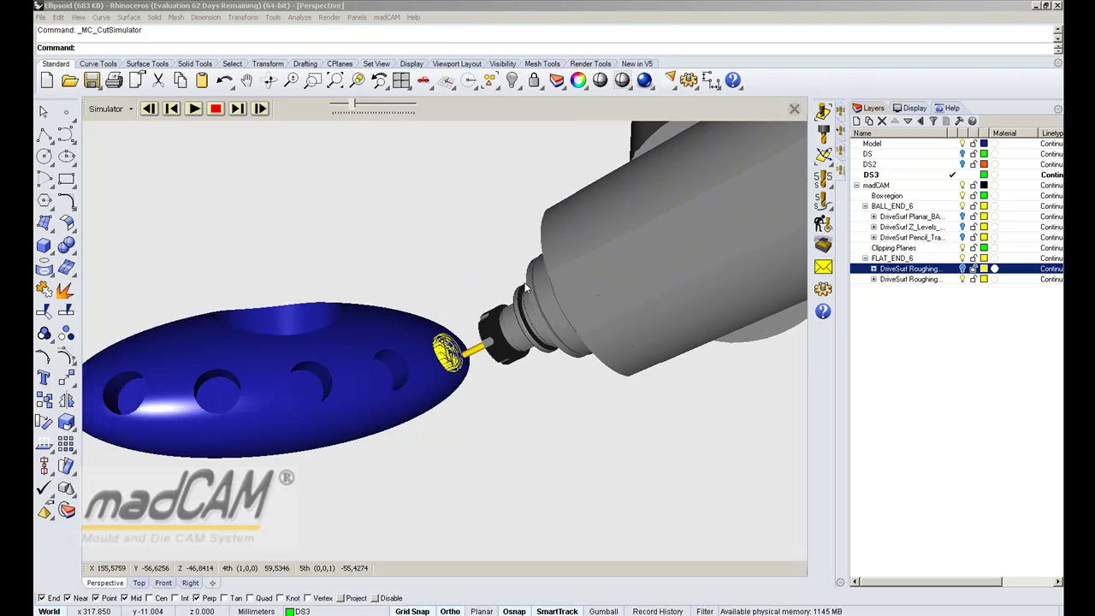
left_click(794, 109)
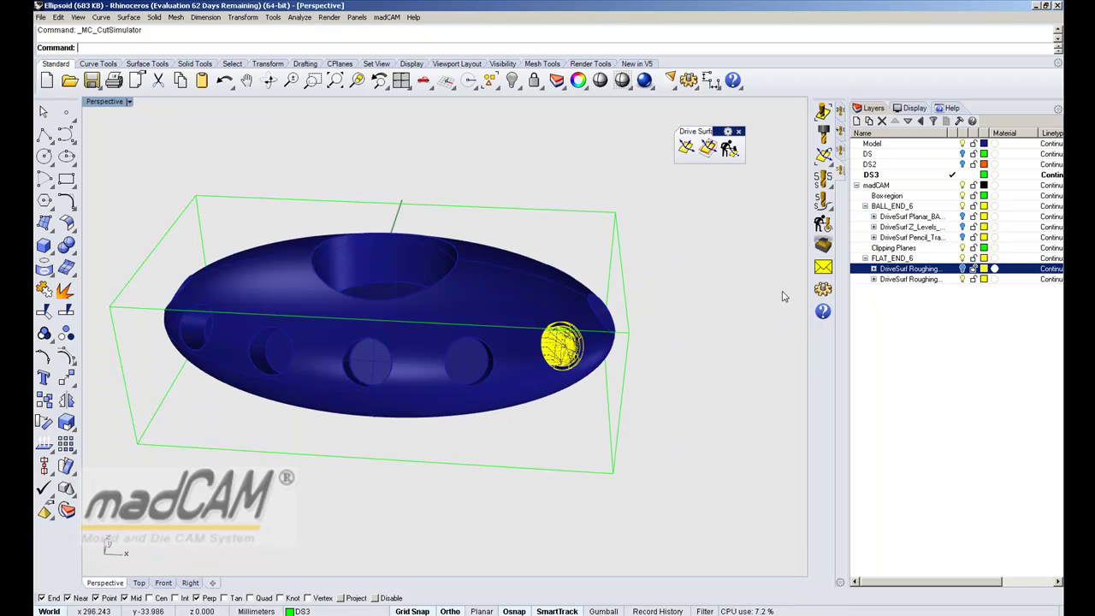
Hide the side hole's roughing toolpath layer and detach the simultaneous 5-axis profiling tool group.
left_click(963, 280)
scroll(598, 316, "up", 6)
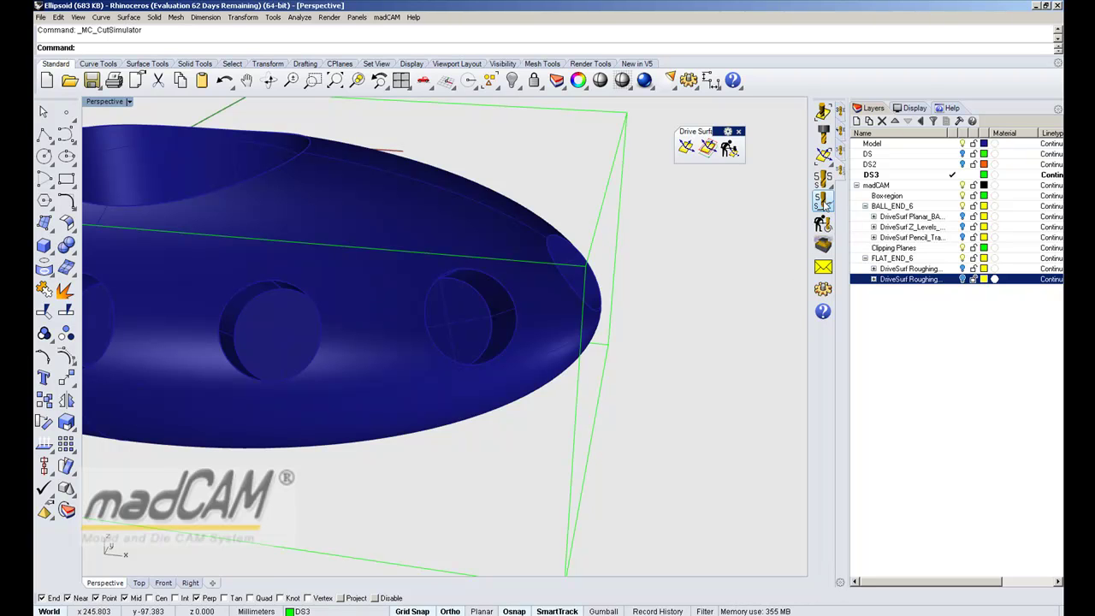
left_click(824, 201)
left_click_drag(788, 191, 763, 190)
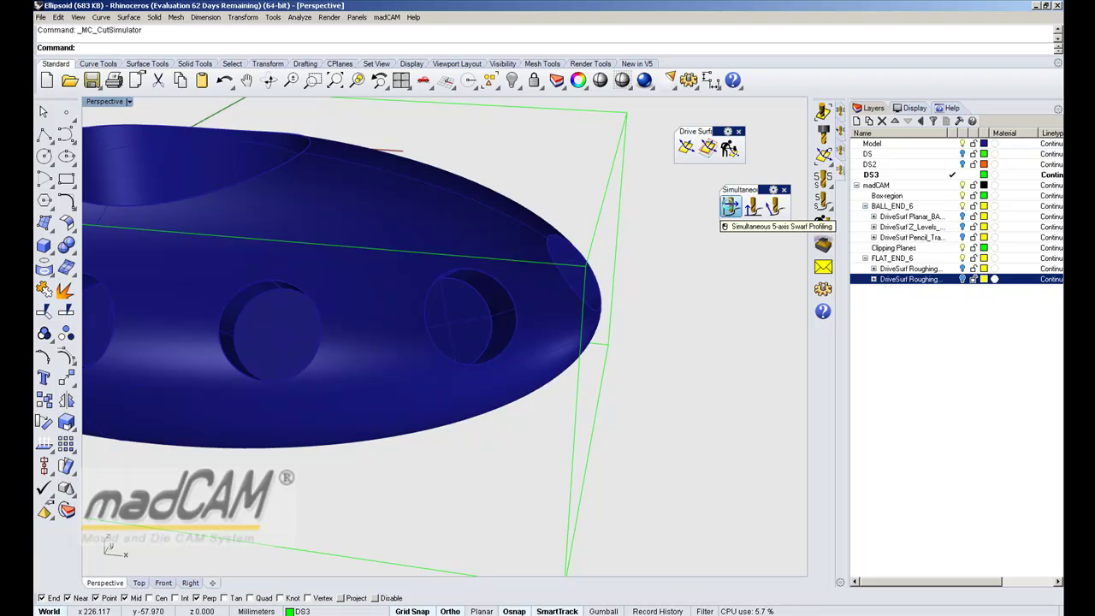
Start simultaneous 5-axis swarf profiling and choose the polysurface edge around the side hole's floor as the edge curve.
left_click(730, 207)
scroll(505, 316, "up", 5)
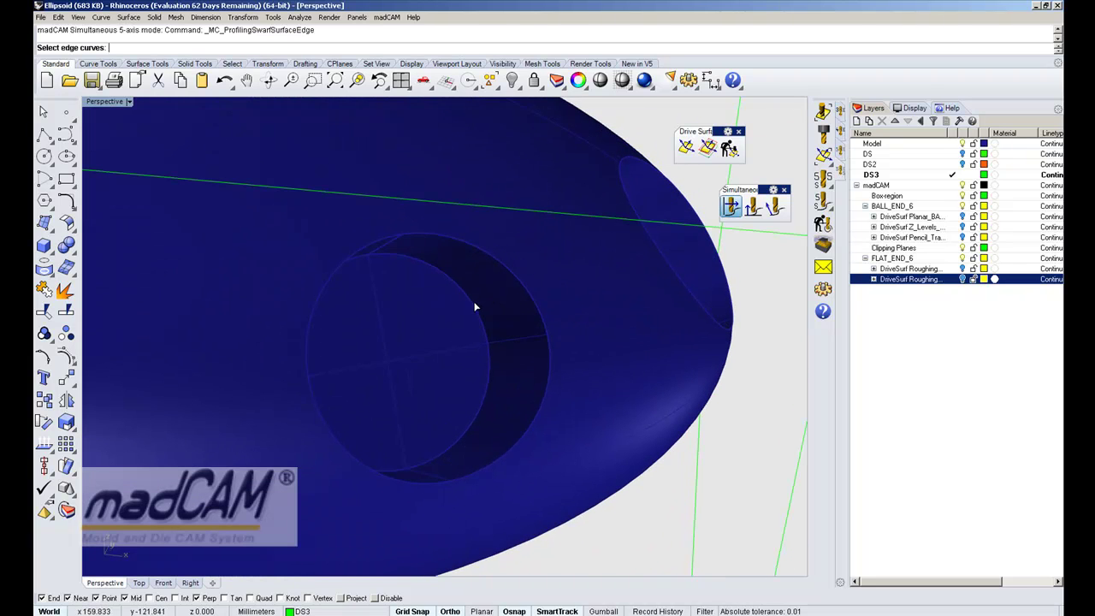
left_click(475, 312)
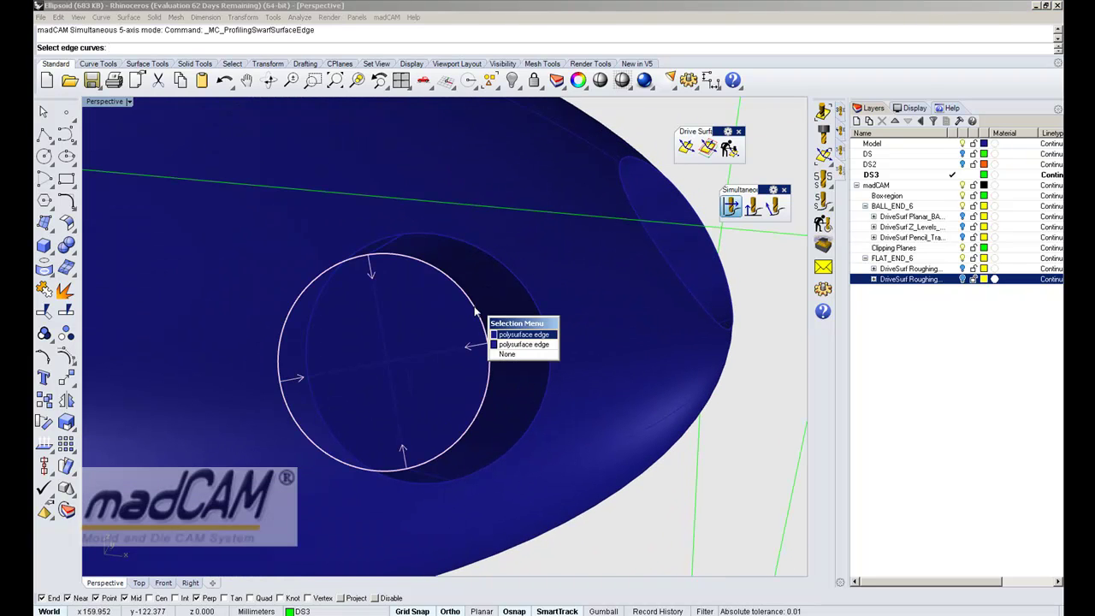
left_click(512, 345)
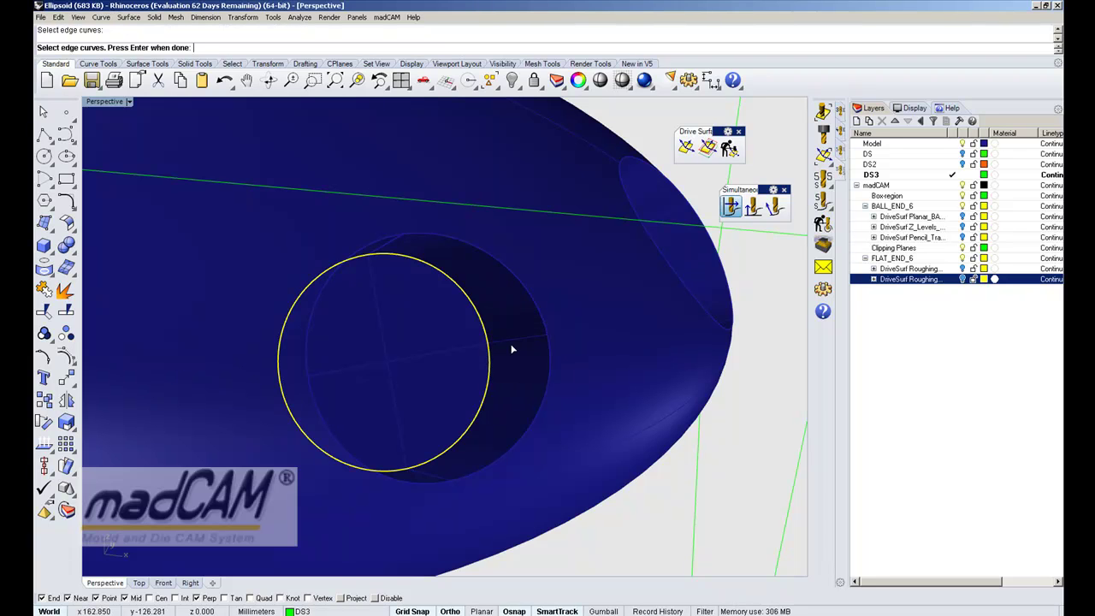
scroll(510, 349, "down", 5)
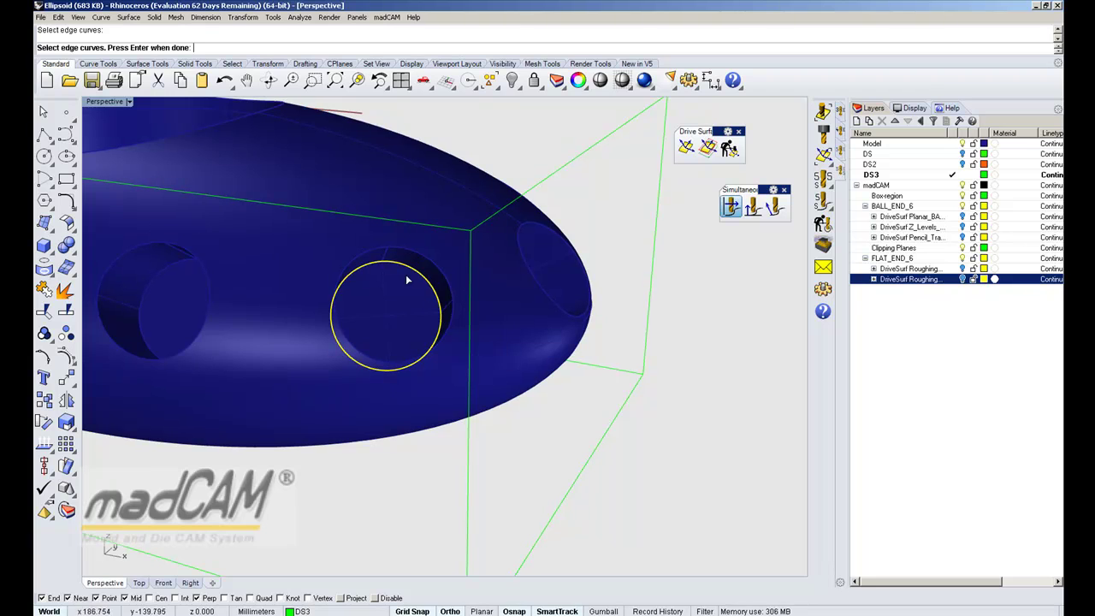
key("Return")
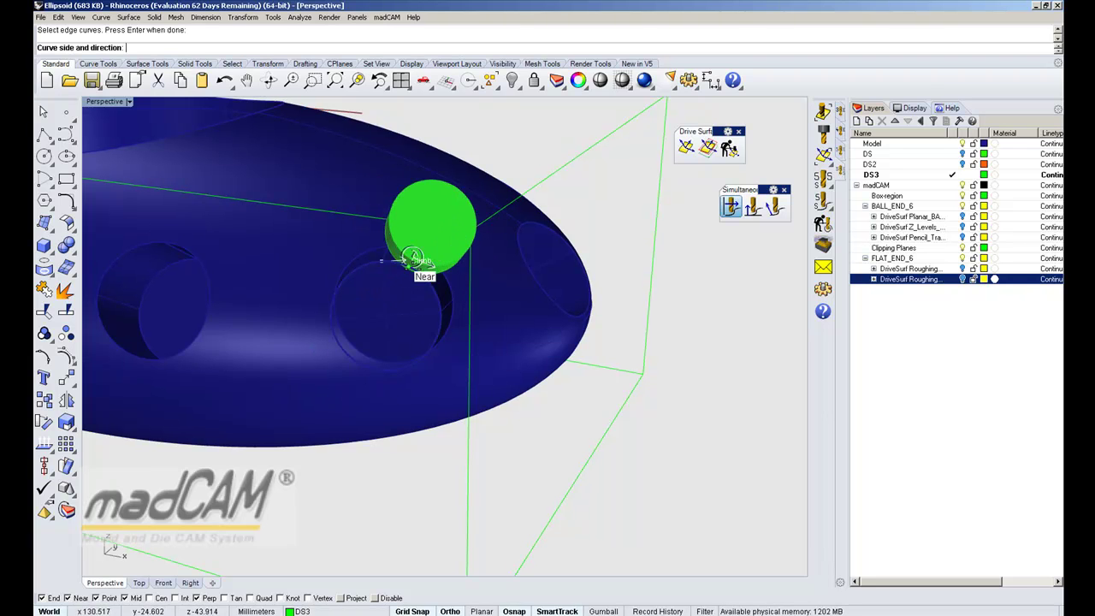
Choose the inner Climb side and create the swarf profiling toolpath with stock to leave 0.5, top level 30, bottom level 0 and step down 2.
right_click_drag(423, 267, 474, 248)
scroll(479, 248, "up", 5)
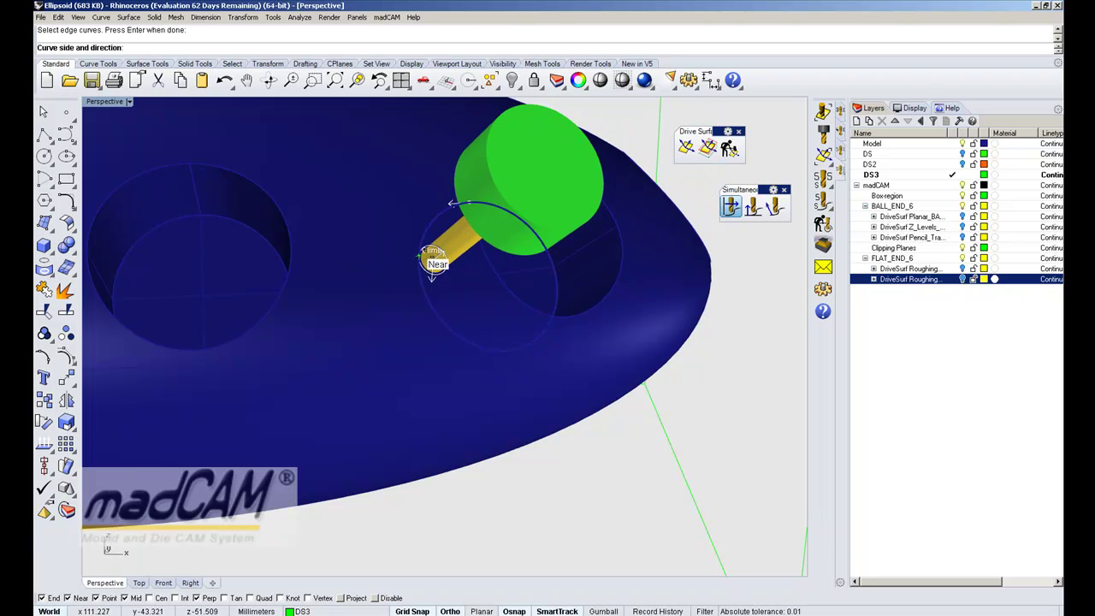
left_click(425, 259)
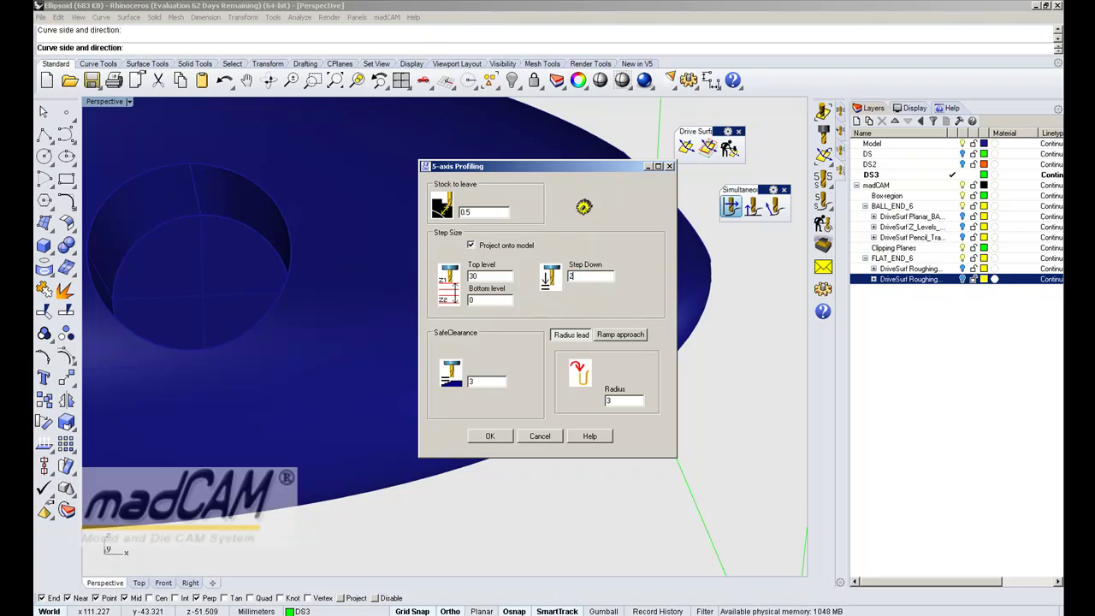
left_click(489, 437)
right_click_drag(557, 362, 587, 371)
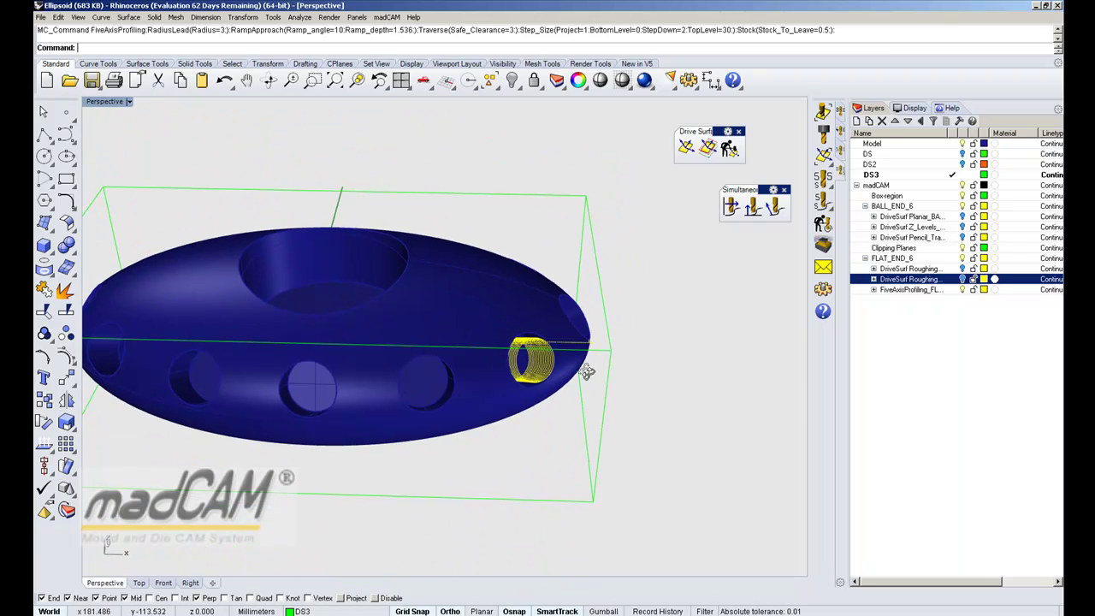
Simulate the swarf profiling toolpath in the side hole, inspect the cutter's motion, and close the simulator to review the path on the model.
left_click(822, 246)
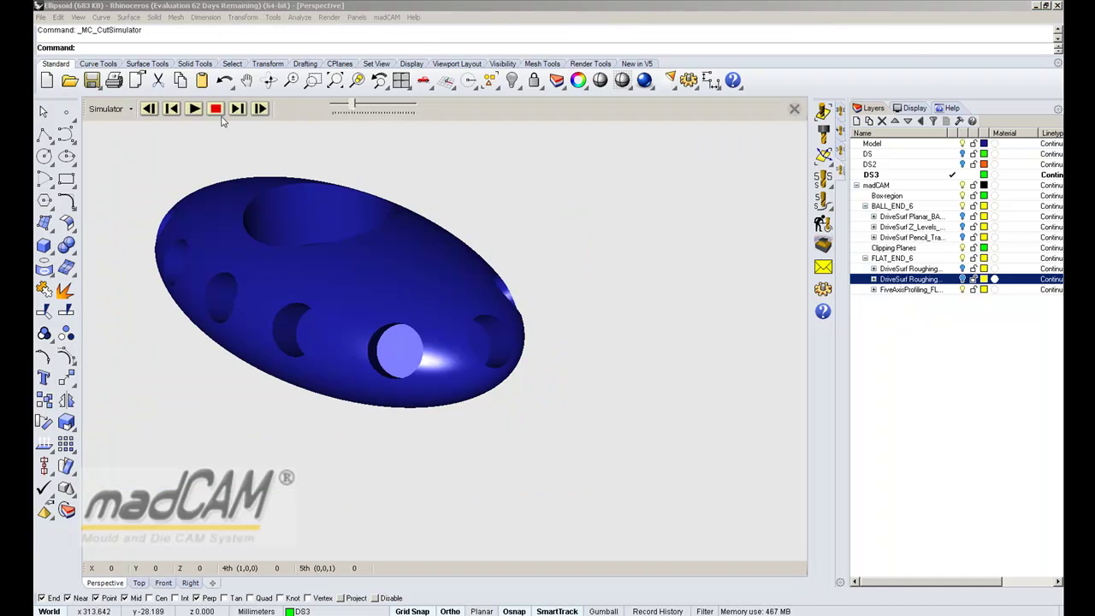
left_click(194, 109)
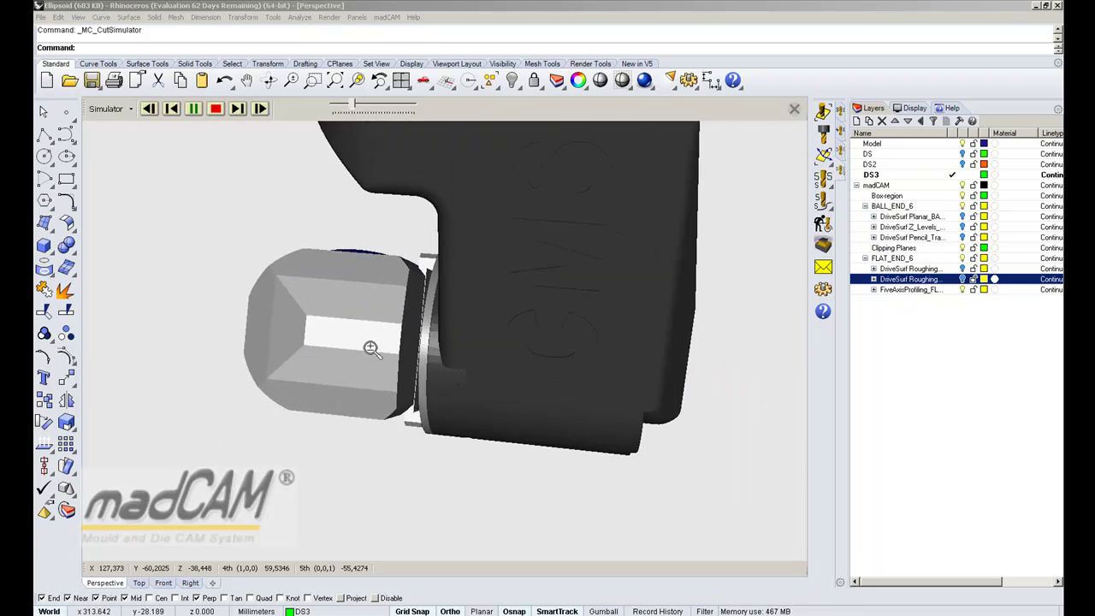
scroll(368, 339, "down", 5)
scroll(462, 274, "up", 4)
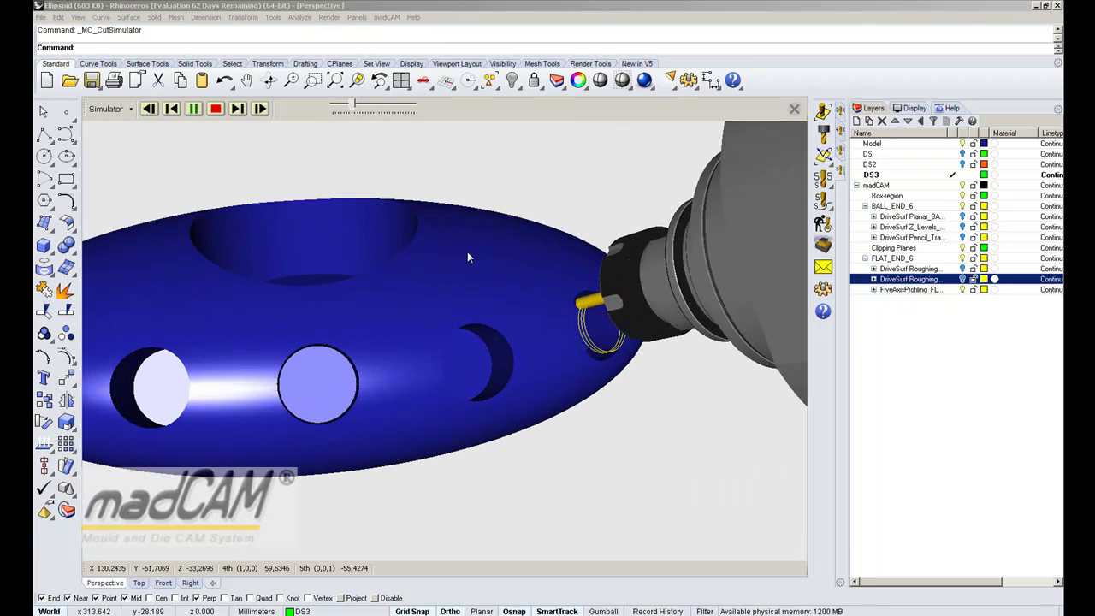
right_click_drag(469, 252, 481, 259)
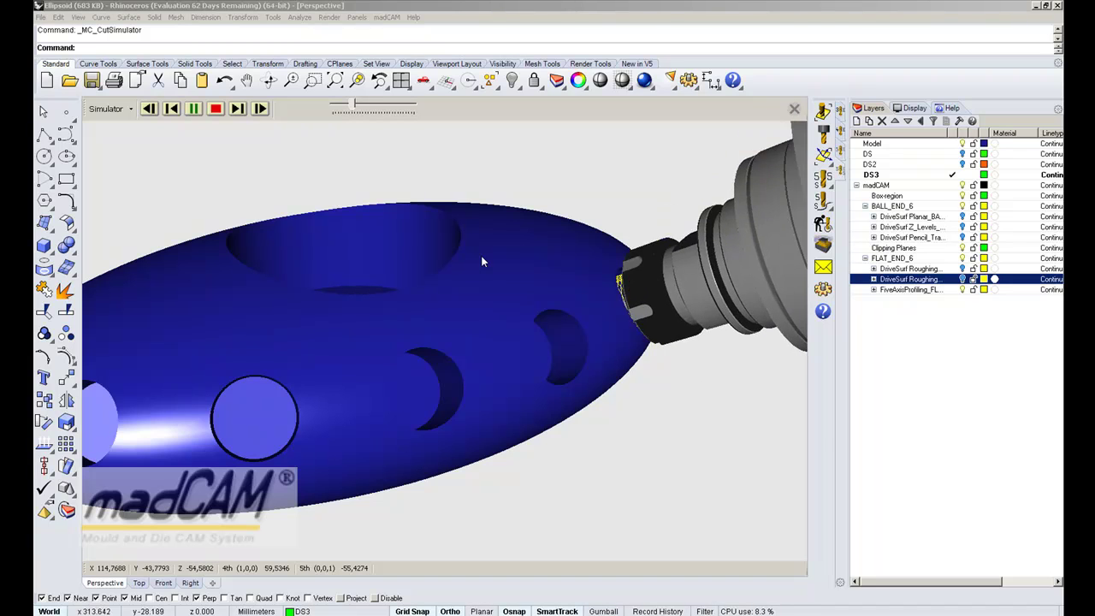
scroll(483, 262, "down", 5)
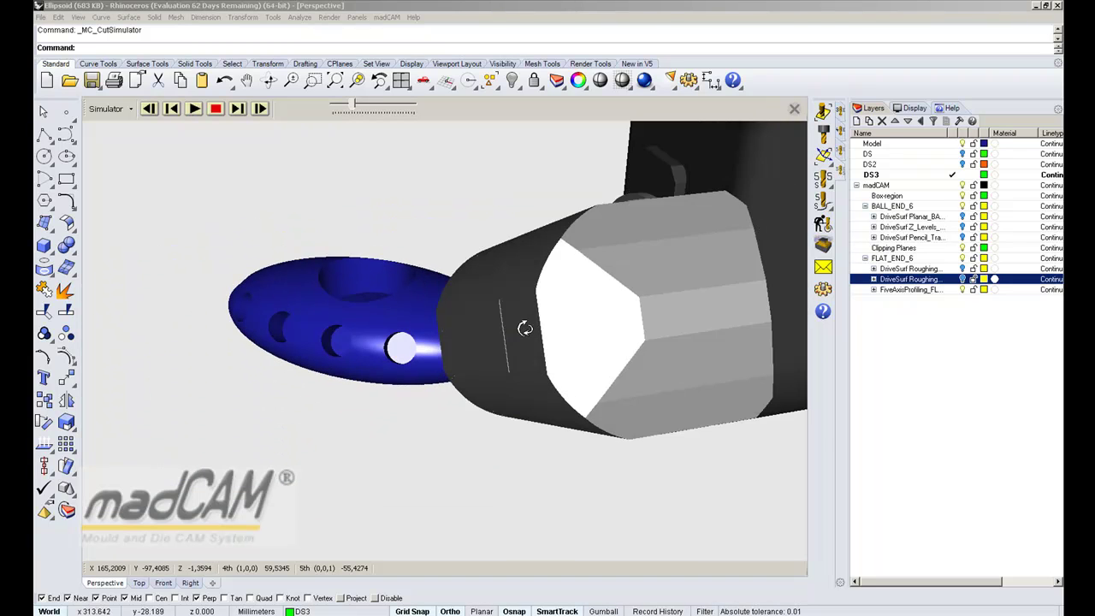
left_click(794, 109)
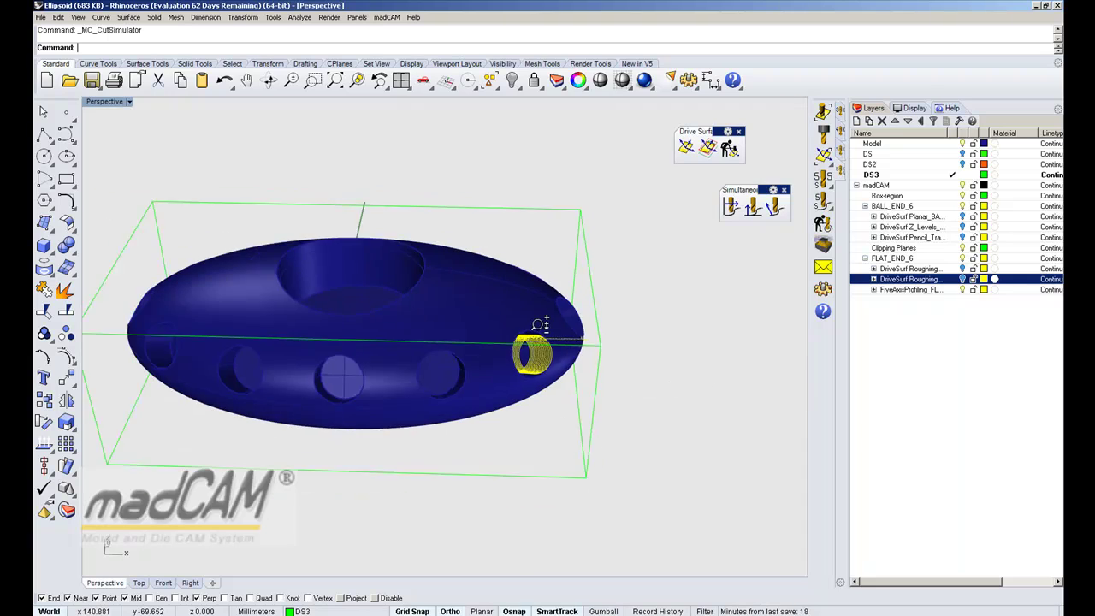
right_click_drag(599, 346, 580, 343)
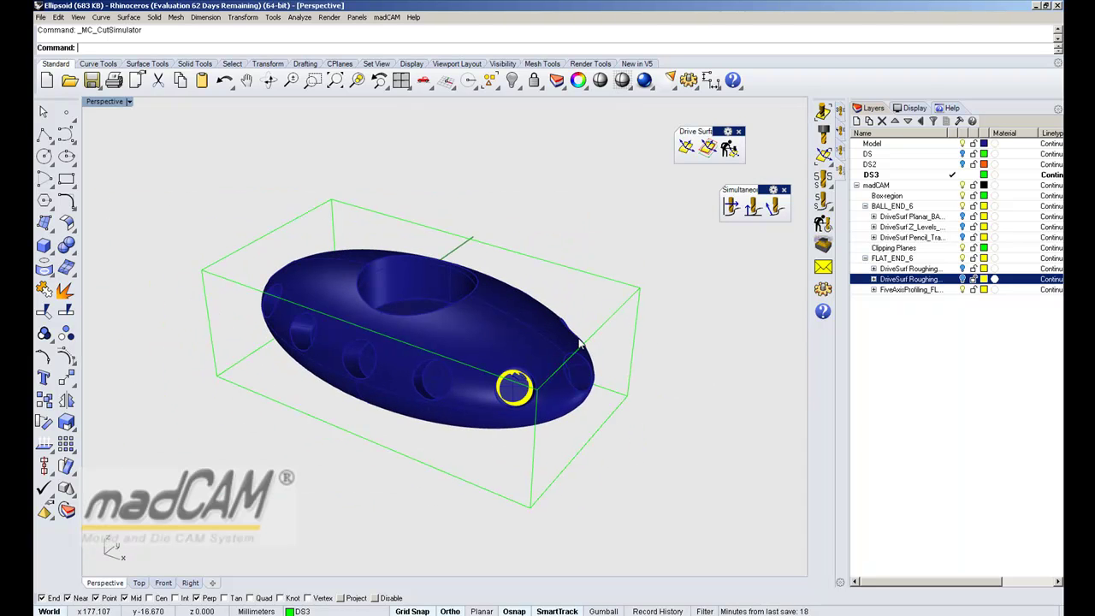